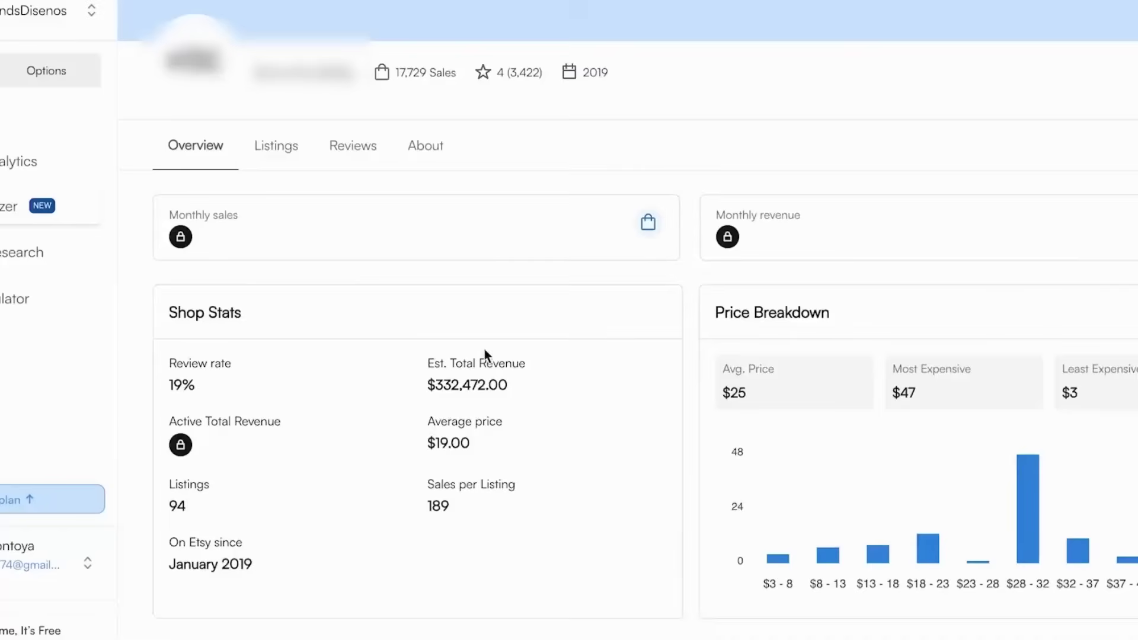
Examine the shop's estimated total revenue in the shop statistics overview.
{"action": "mouse_move", "coordinate": [438, 407]}
{"action": "left_click_drag", "start_coordinate": [390, 232], "coordinate": [566, 237]}
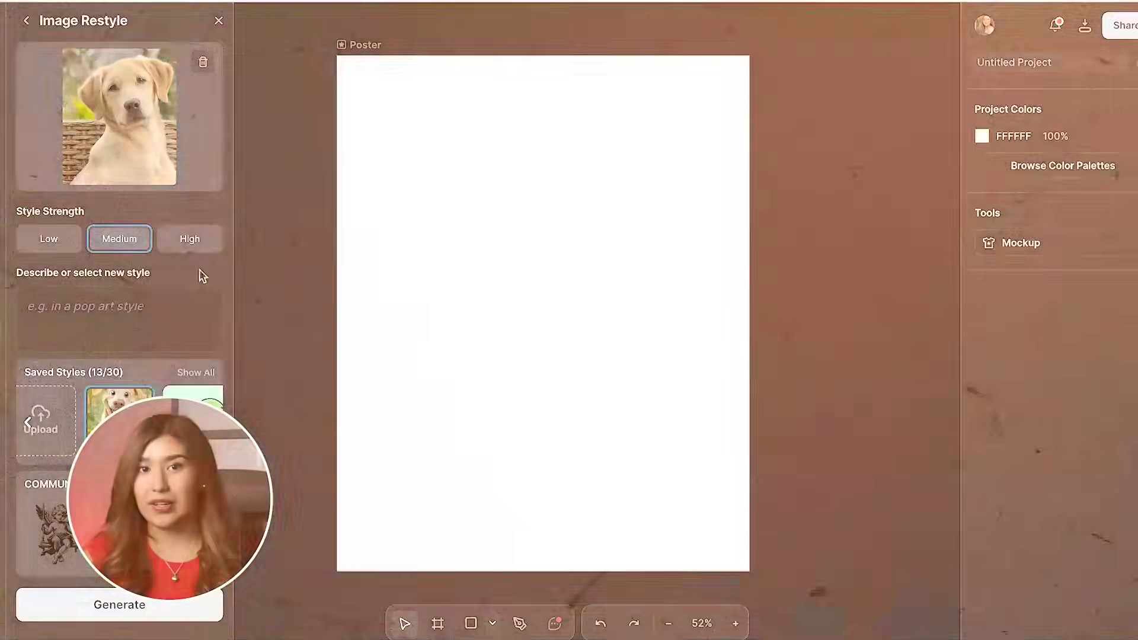
Set style strength to High and enter "Keep the same subject, composition, and layout of the original image, but apply the style of [describe the style here].".
{"action": "left_click", "coordinate": [190, 238]}
{"action": "left_click", "coordinate": [125, 307]}
{"action": "type", "text": "Keep the same subject, composition, and layout of the original image, but apply the style of [describe the style here]. Maintain all details and structure, just transform the image using this artistic style. Make sure lighting, colors, and texture reflect the new style clearly, while preserving facial features, expressions, and proportions."}
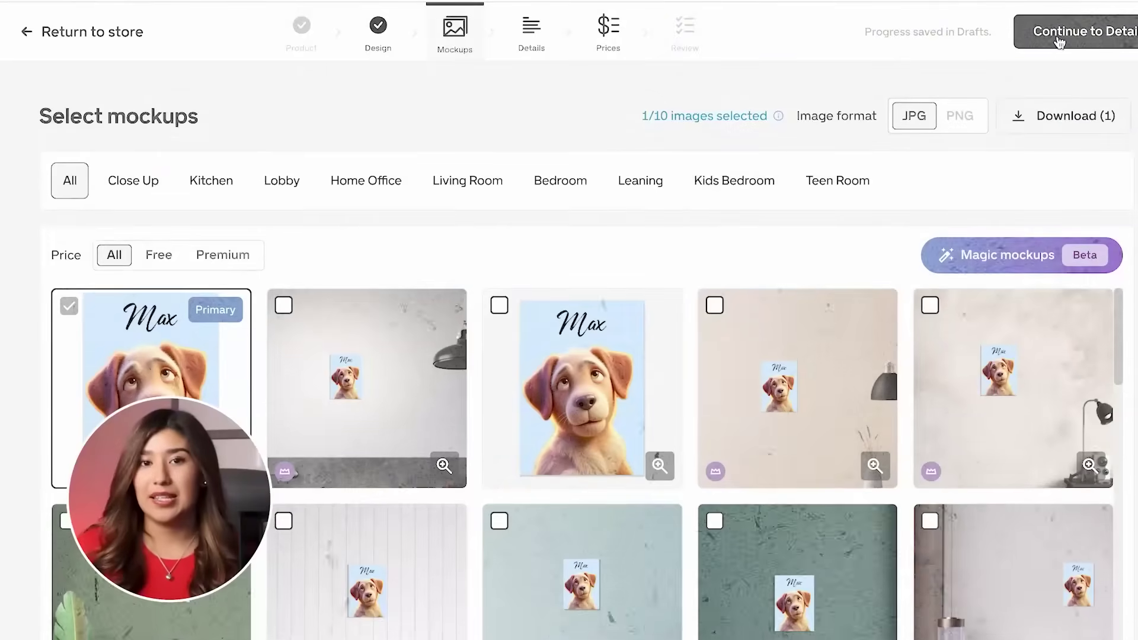
Accept the selected dog poster mockup and continue to the listing details.
{"action": "left_click", "coordinate": [1060, 33]}
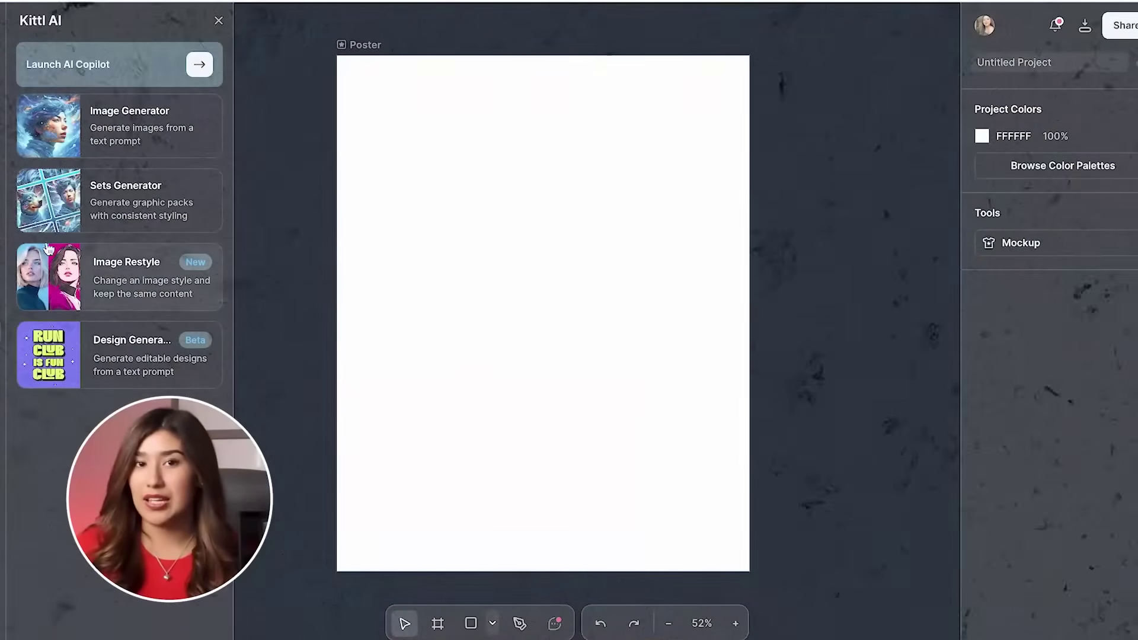
Start an Image Restyle, upload the dog photo, and search the community styles for "disney".
{"action": "left_click", "coordinate": [48, 249]}
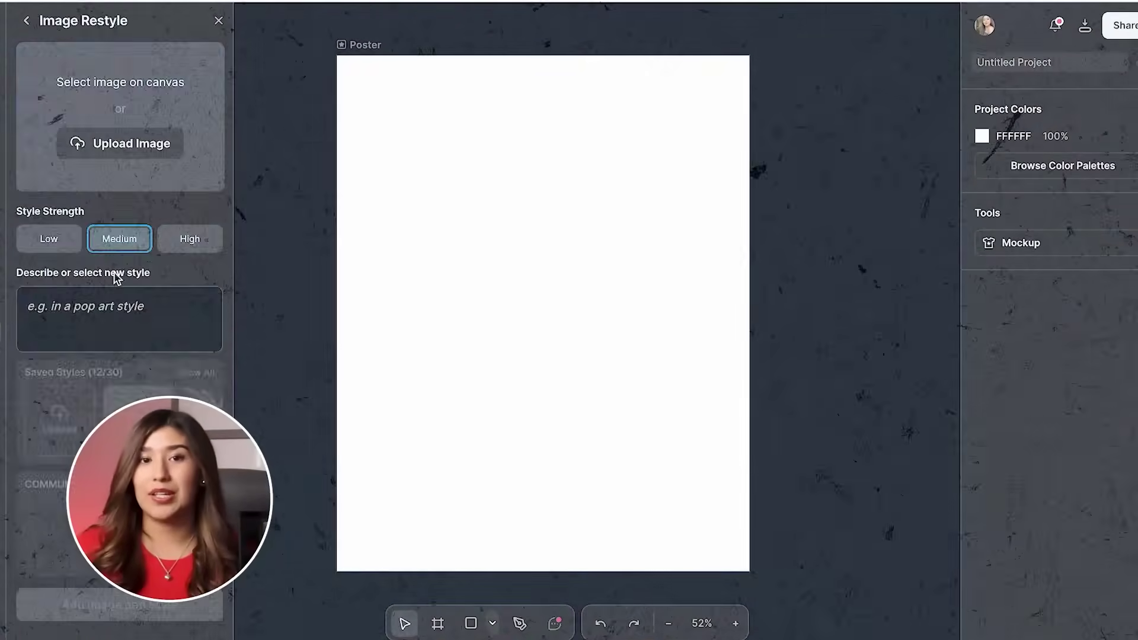
{"action": "left_click", "coordinate": [137, 171]}
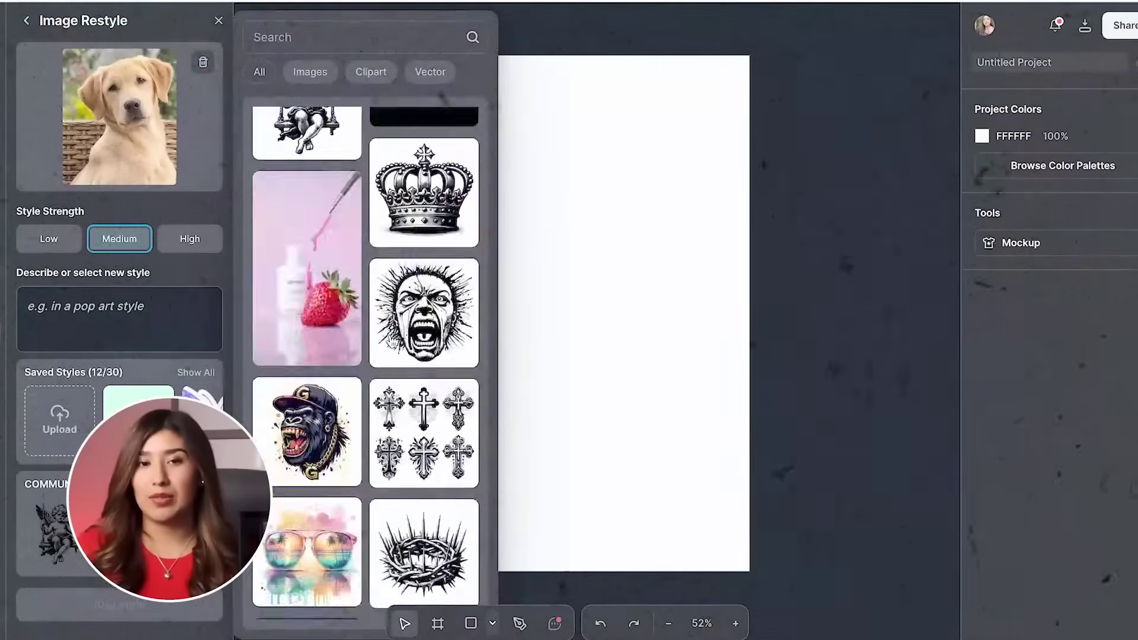
{"action": "type", "text": "disney"}
{"action": "scroll", "coordinate": [366, 356], "scroll_direction": "down", "scroll_amount": 5}
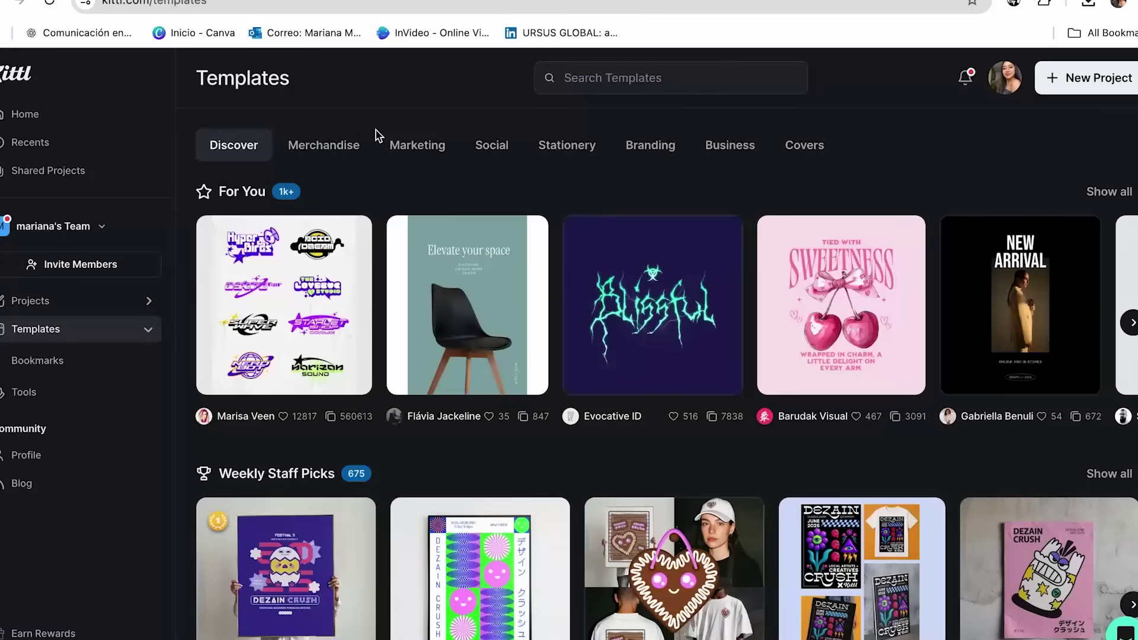
Create a new project with a portrait Poster artboard of 16 × 20 in.
{"action": "left_click", "coordinate": [1060, 78]}
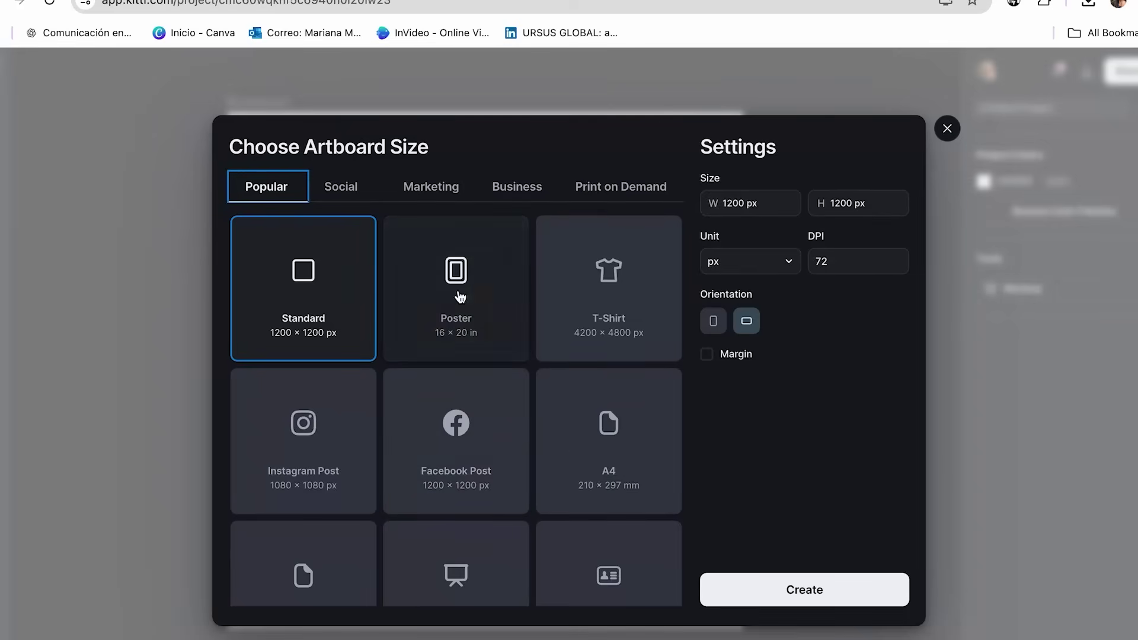
{"action": "left_click", "coordinate": [508, 289]}
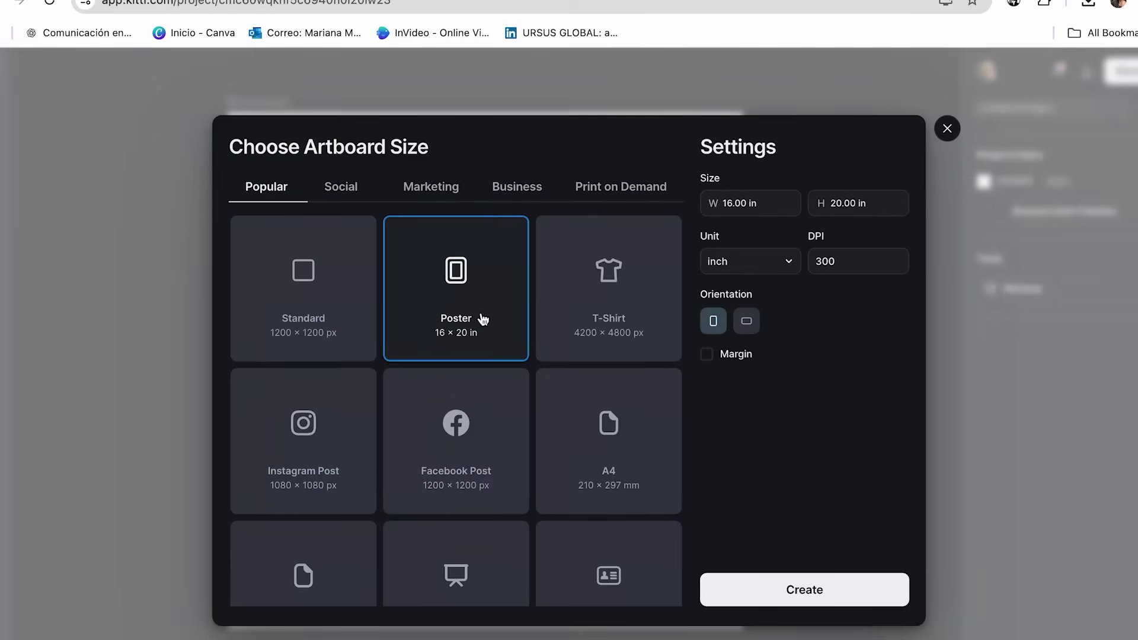
{"action": "left_click", "coordinate": [766, 591]}
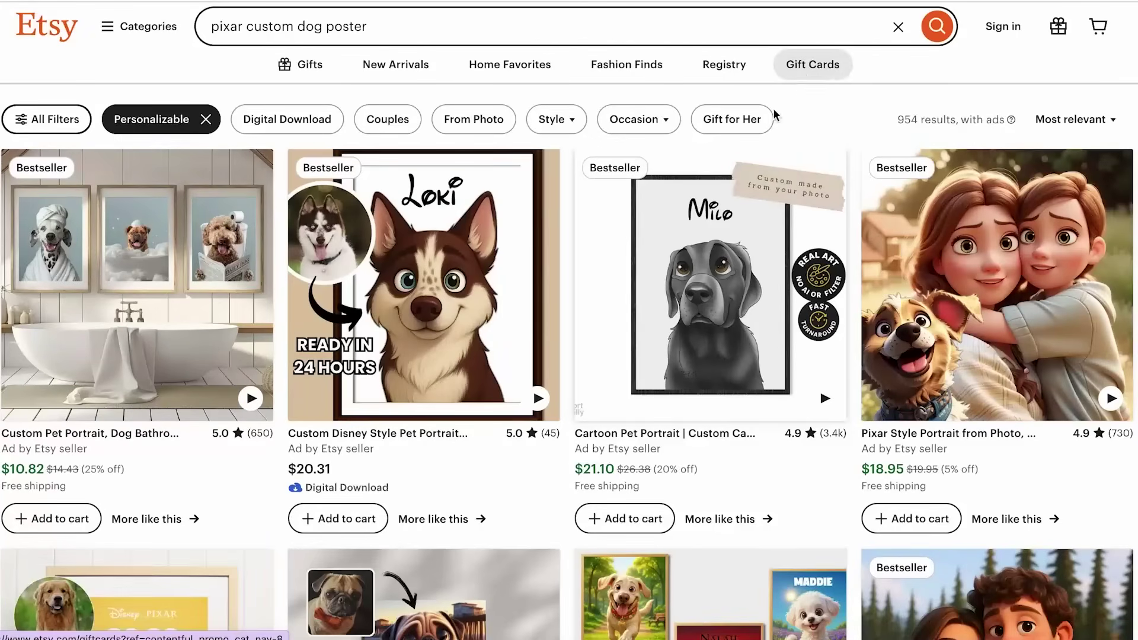
Open the cartoon pet portrait listing in the Etsy results and examine its images, price, review photos and seller's shop.
{"action": "left_click", "coordinate": [669, 452]}
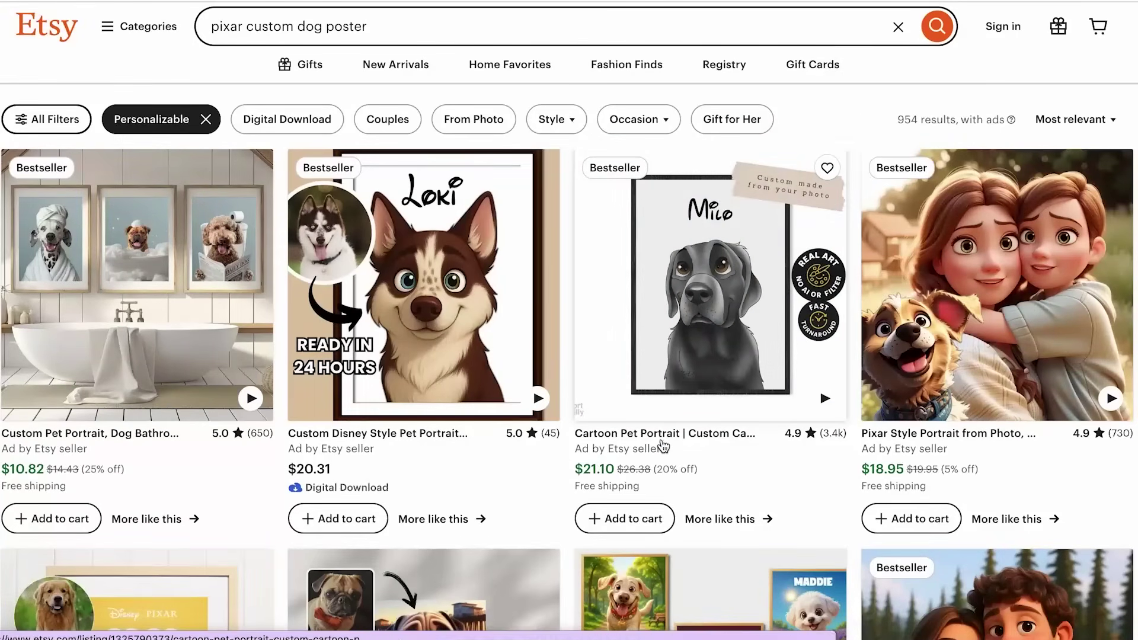
{"action": "scroll", "coordinate": [568, 320], "scroll_direction": "down", "scroll_amount": 1}
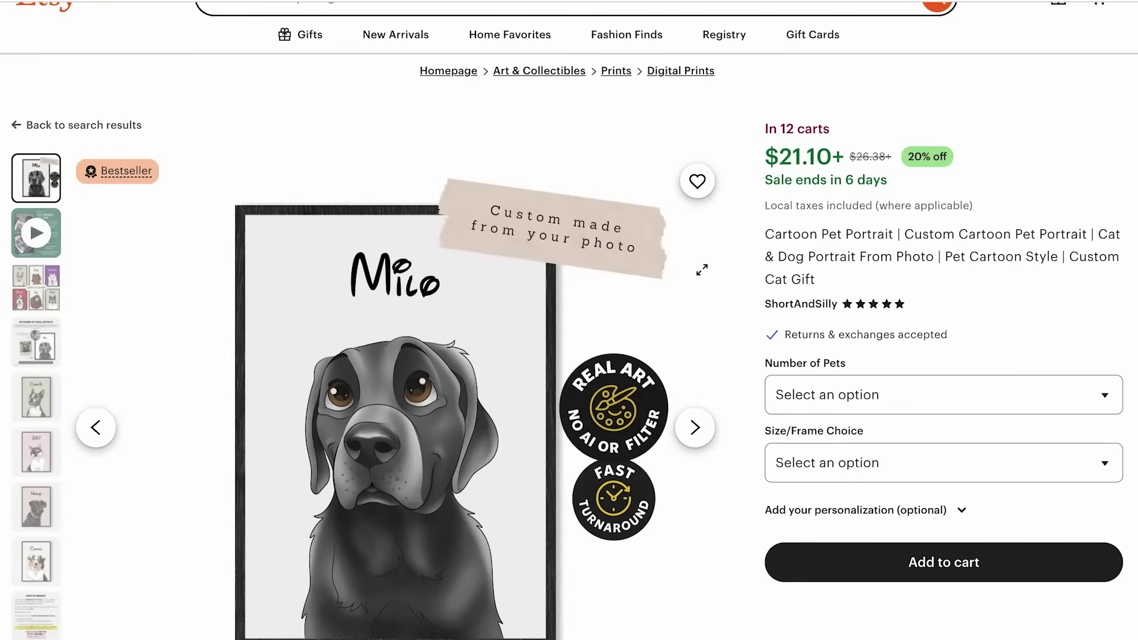
{"action": "scroll", "coordinate": [830, 71], "scroll_direction": "down", "scroll_amount": 1}
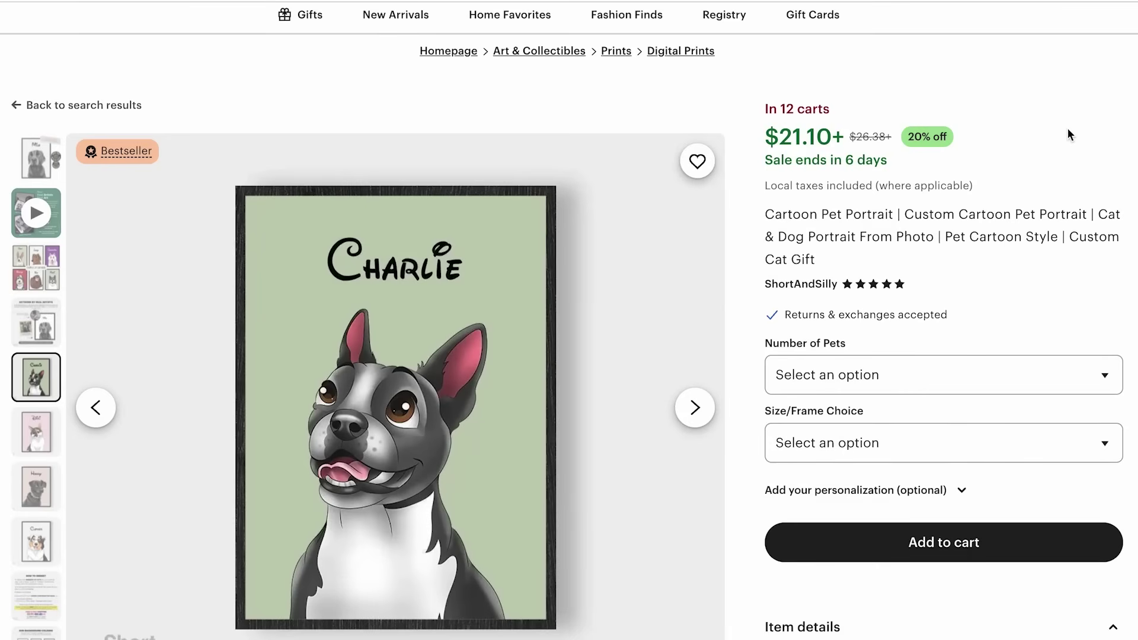
{"action": "scroll", "coordinate": [711, 296], "scroll_direction": "down", "scroll_amount": 1}
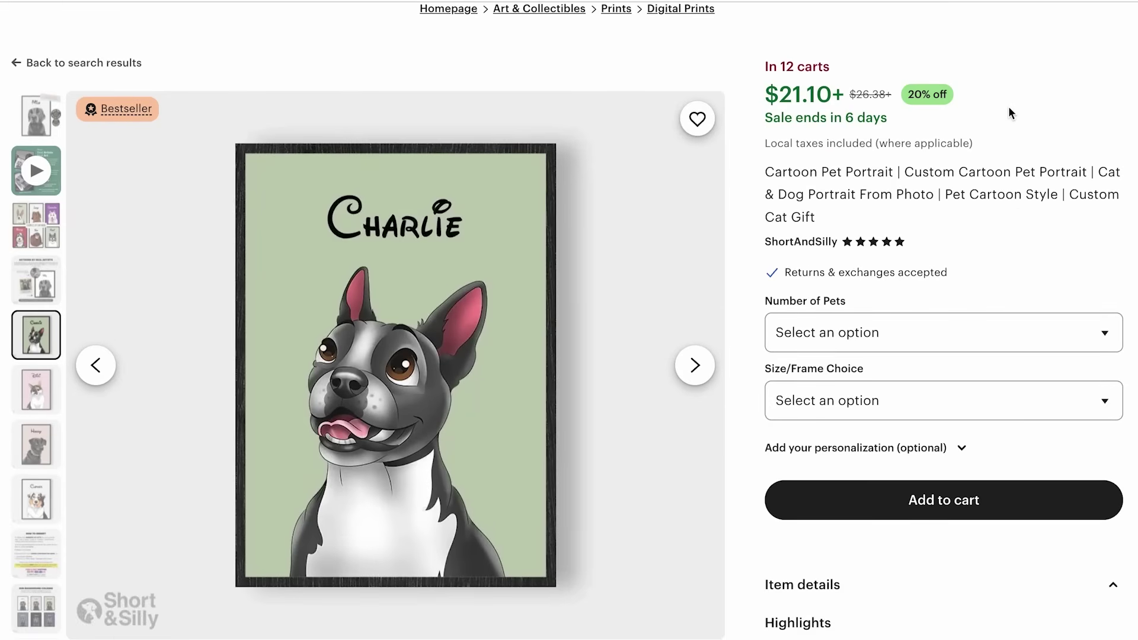
{"action": "scroll", "coordinate": [1008, 113], "scroll_direction": "down", "scroll_amount": 20}
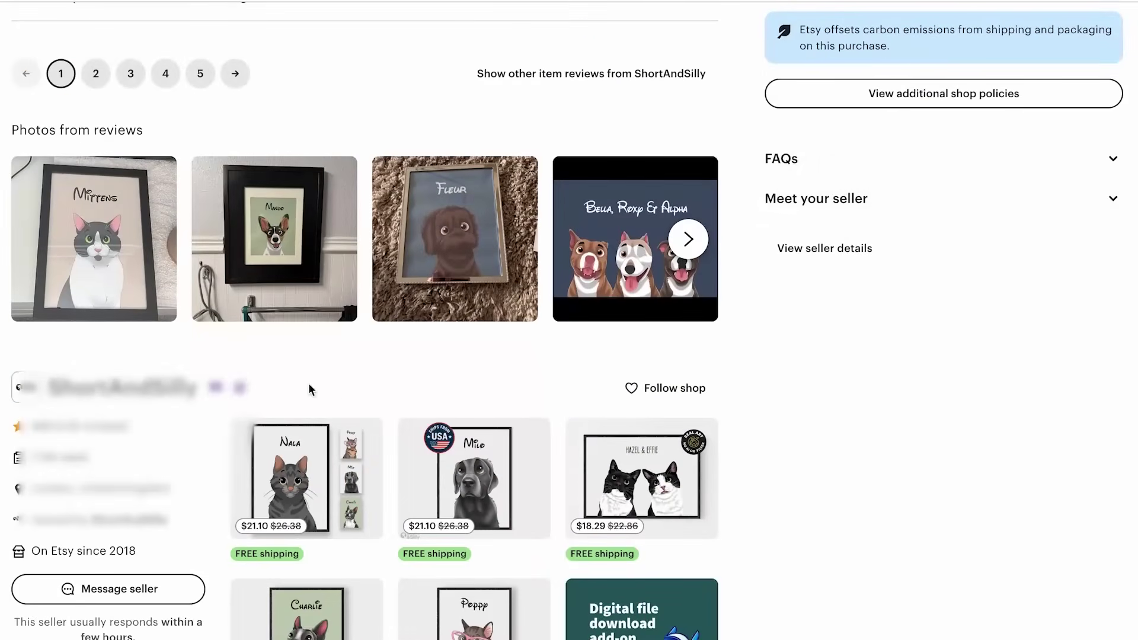
{"action": "left_click", "coordinate": [255, 457]}
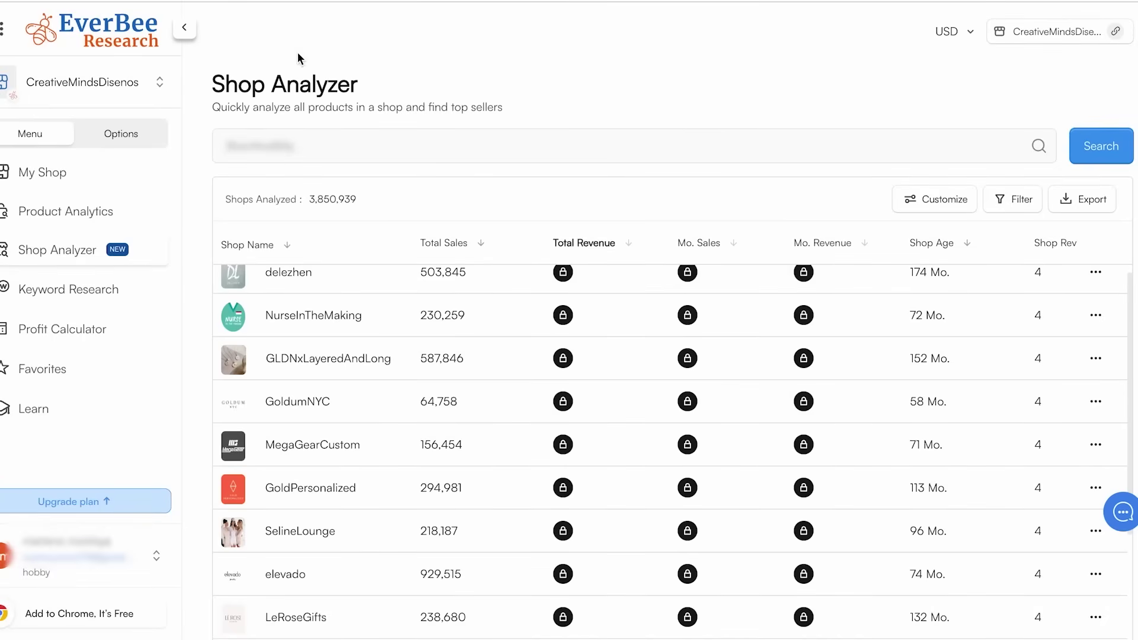
Look up the pet portrait seller's shop in the EverBee Shop Analyzer and examine its estimated total revenue and price statistics.
{"action": "left_click", "coordinate": [220, 143]}
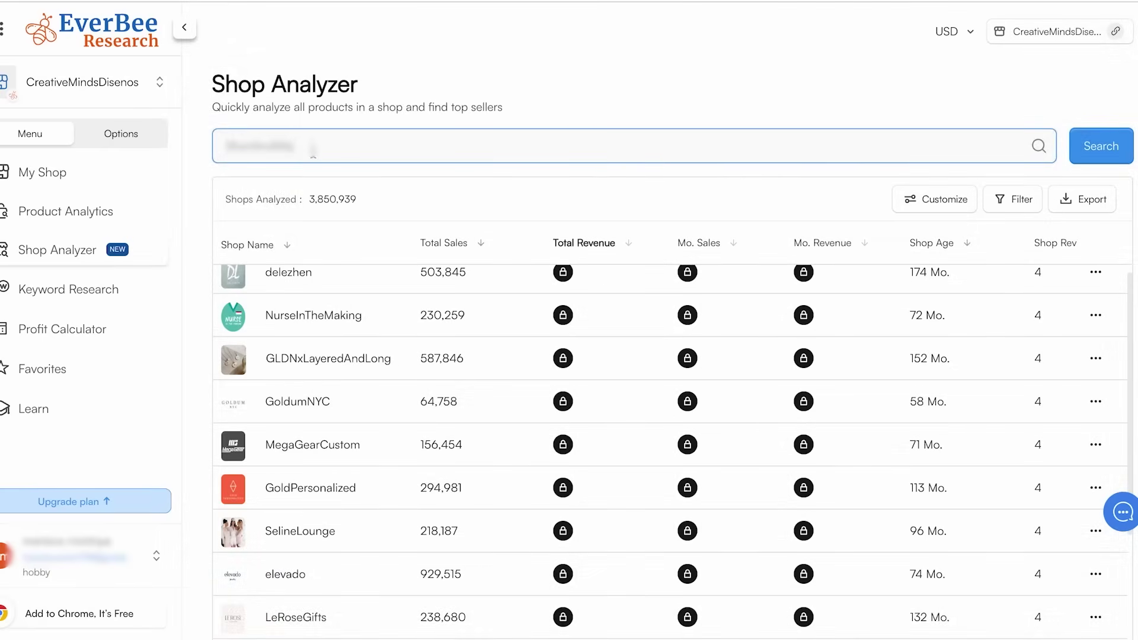
{"action": "left_click", "coordinate": [1082, 144]}
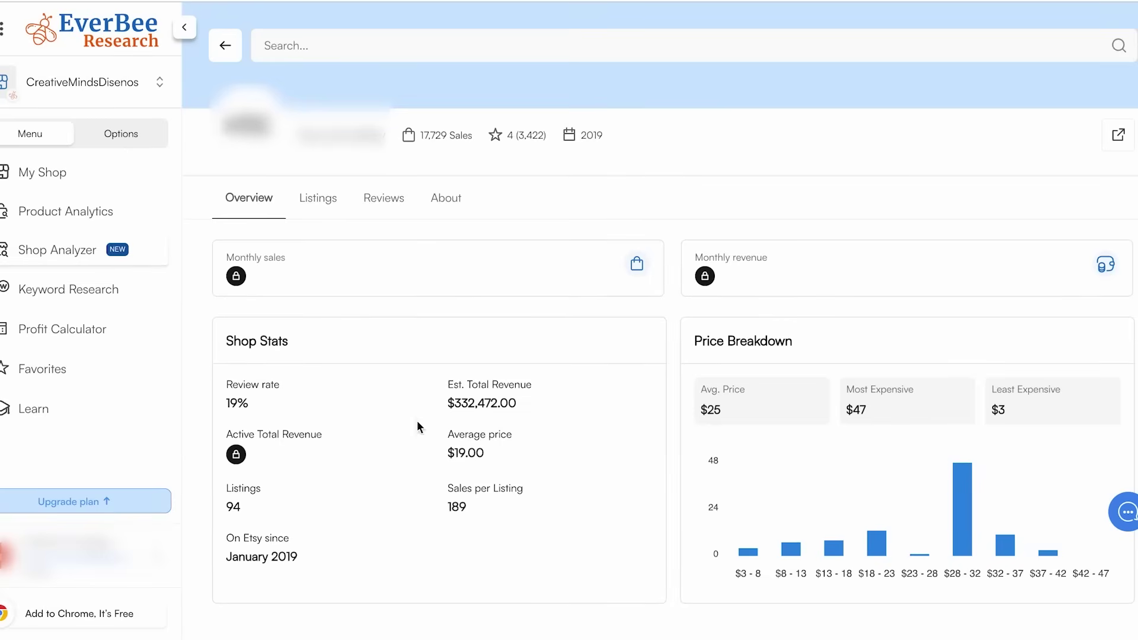
{"action": "left_click_drag", "start_coordinate": [445, 413], "coordinate": [545, 415]}
{"action": "left_click", "coordinate": [716, 379]}
{"action": "key", "text": "alt+Left"}
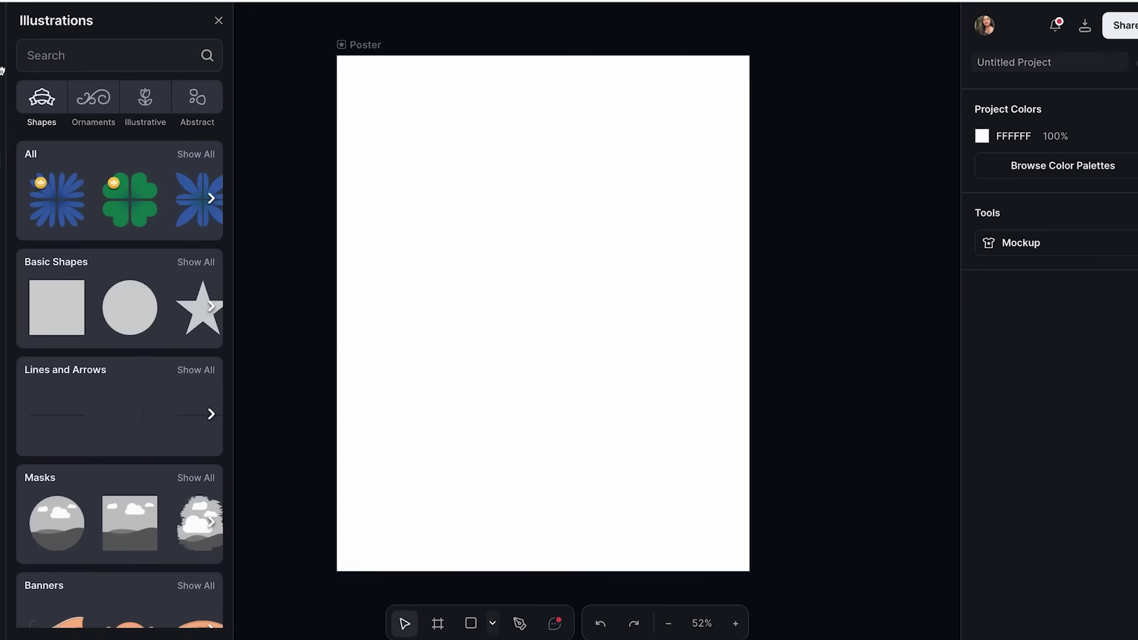
Start a Kittl AI Image Restyle on the blank poster and upload the golden dog photo as its source image.
{"action": "left_click", "coordinate": [3, 332]}
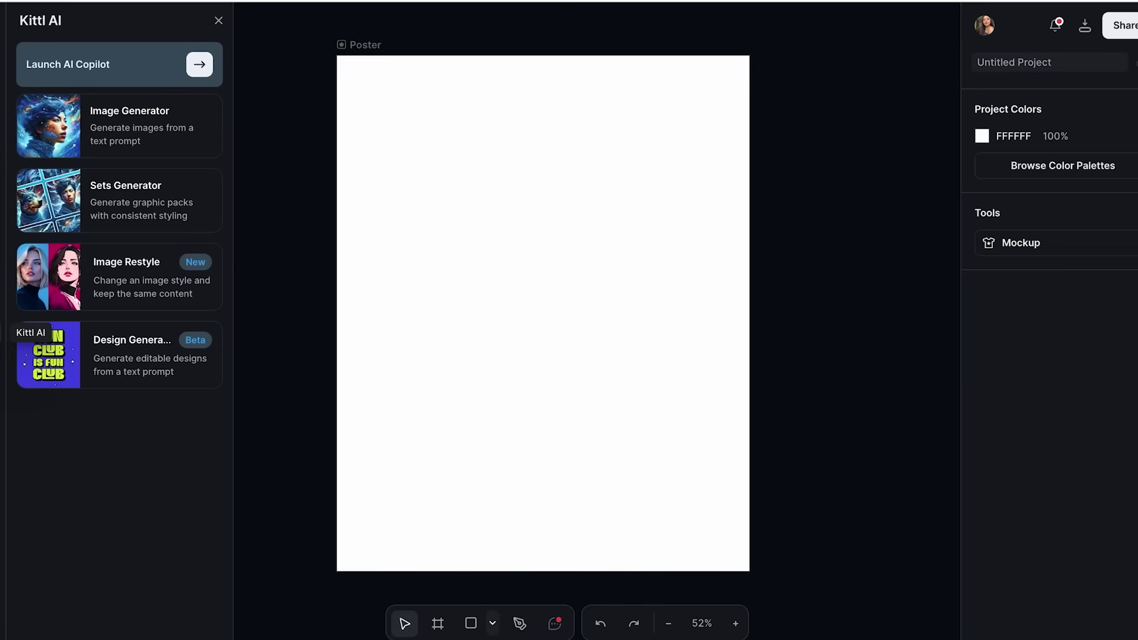
{"action": "left_click", "coordinate": [115, 278]}
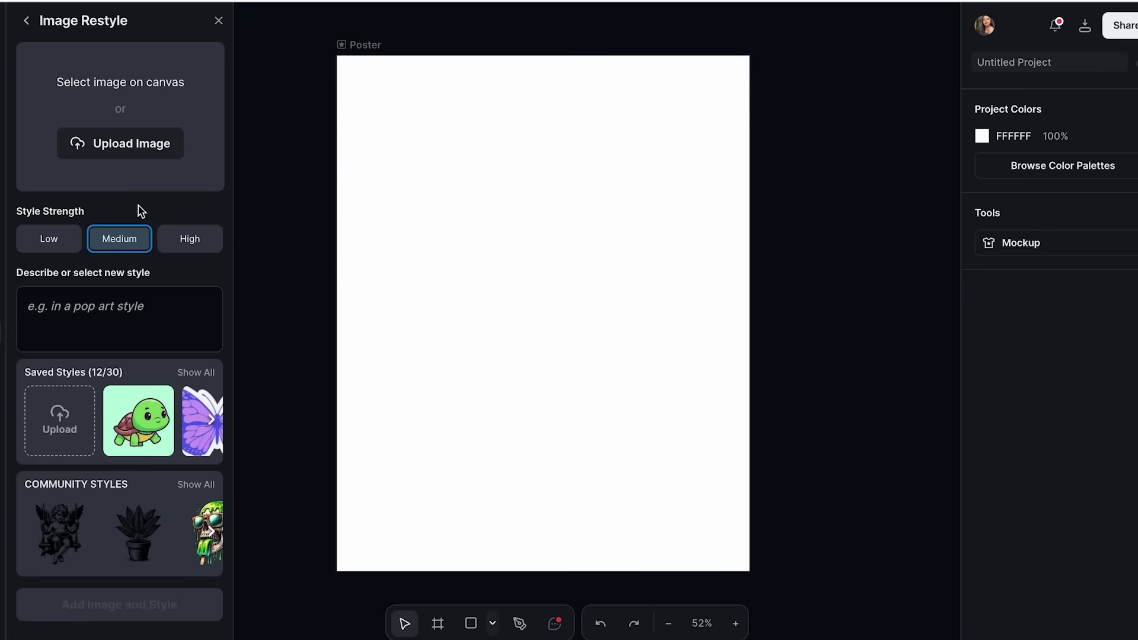
{"action": "left_click", "coordinate": [136, 157]}
{"action": "scroll", "coordinate": [682, 356], "scroll_direction": "down", "scroll_amount": 5}
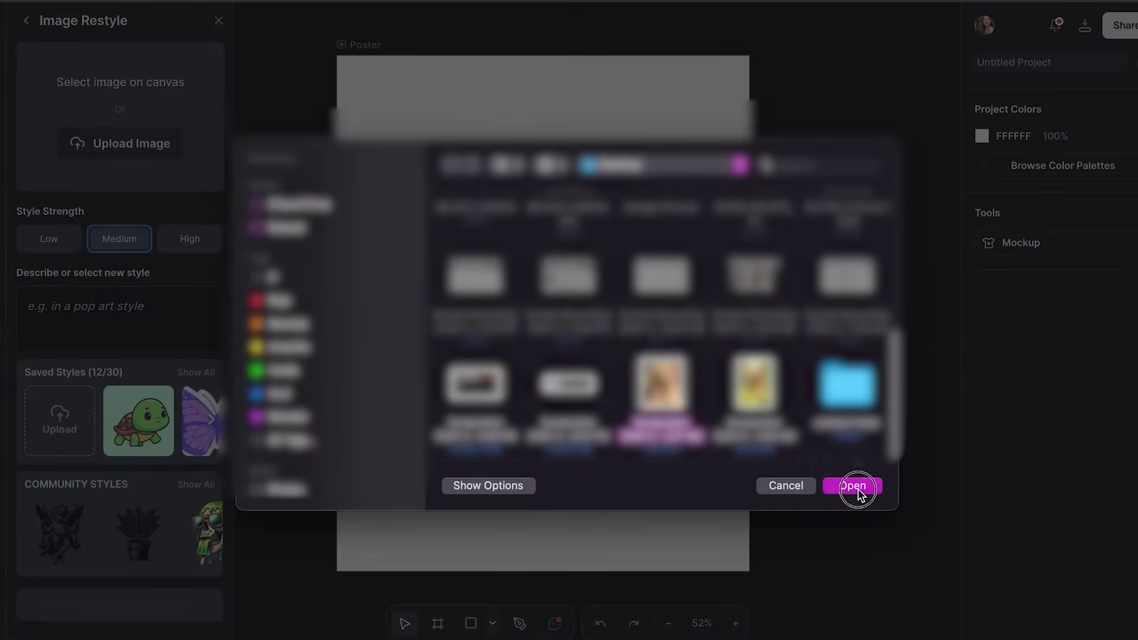
{"action": "left_click", "coordinate": [858, 490]}
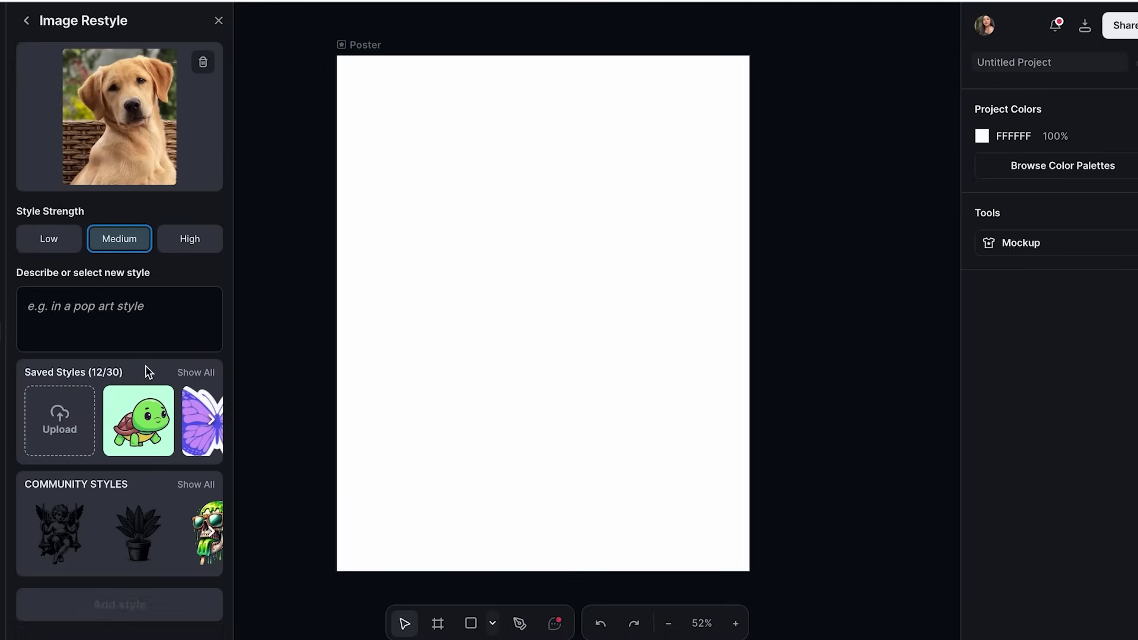
Browse the full list of community styles and search it for "disney".
{"action": "left_click", "coordinate": [113, 488]}
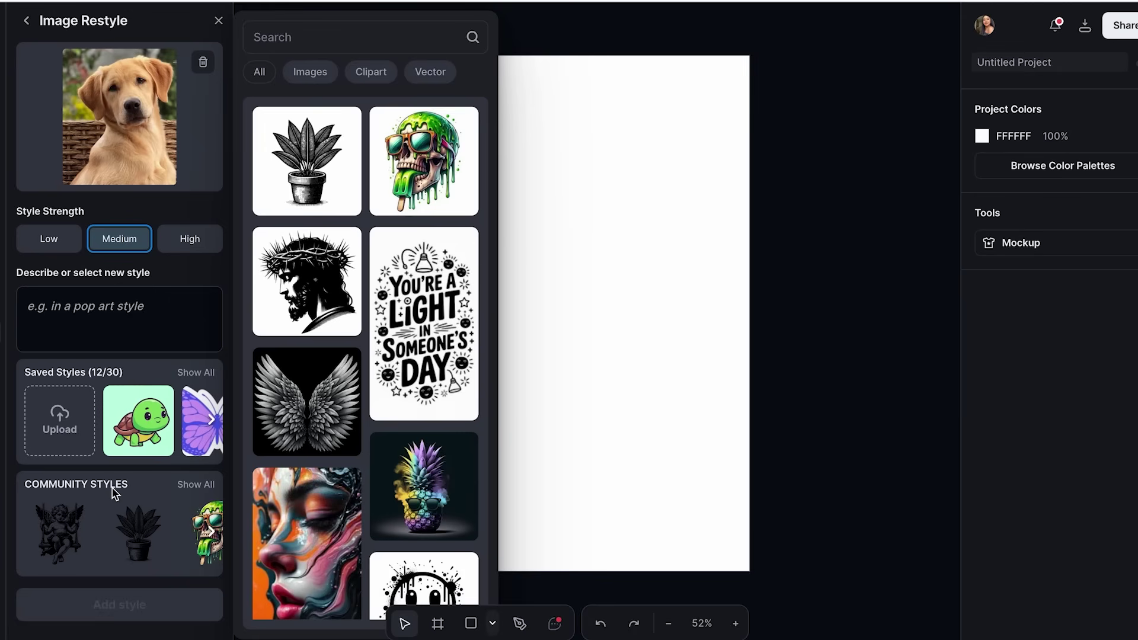
{"action": "scroll", "coordinate": [391, 341], "scroll_direction": "down", "scroll_amount": 15}
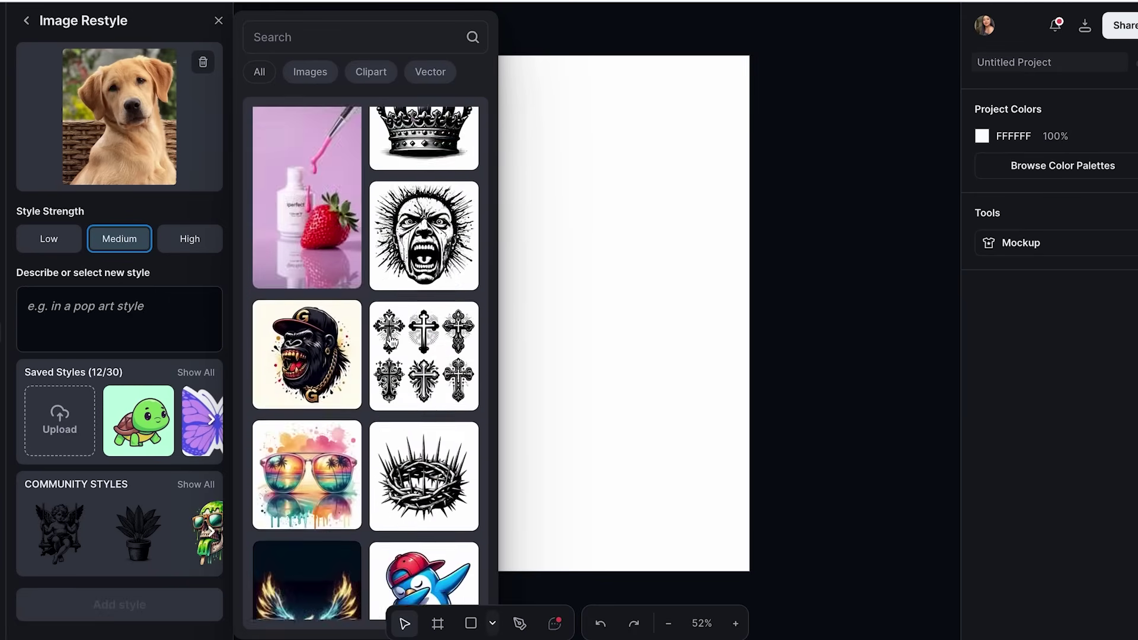
{"action": "left_click", "coordinate": [344, 47]}
{"action": "type", "text": "p"}
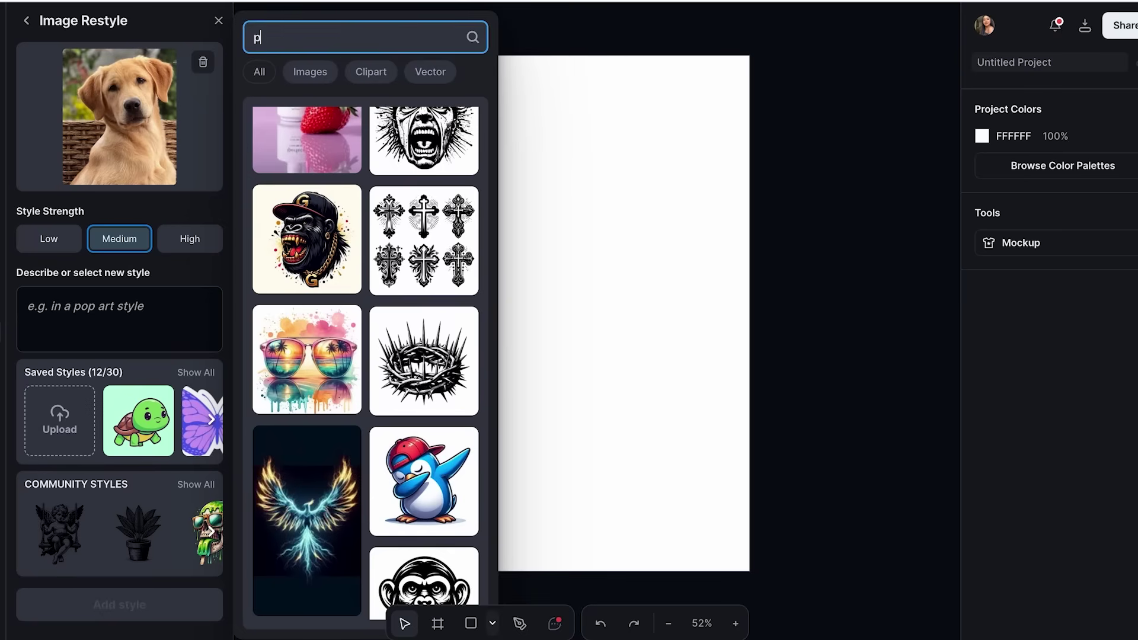
{"action": "key", "text": "BackSpace"}
{"action": "type", "text": "disney"}
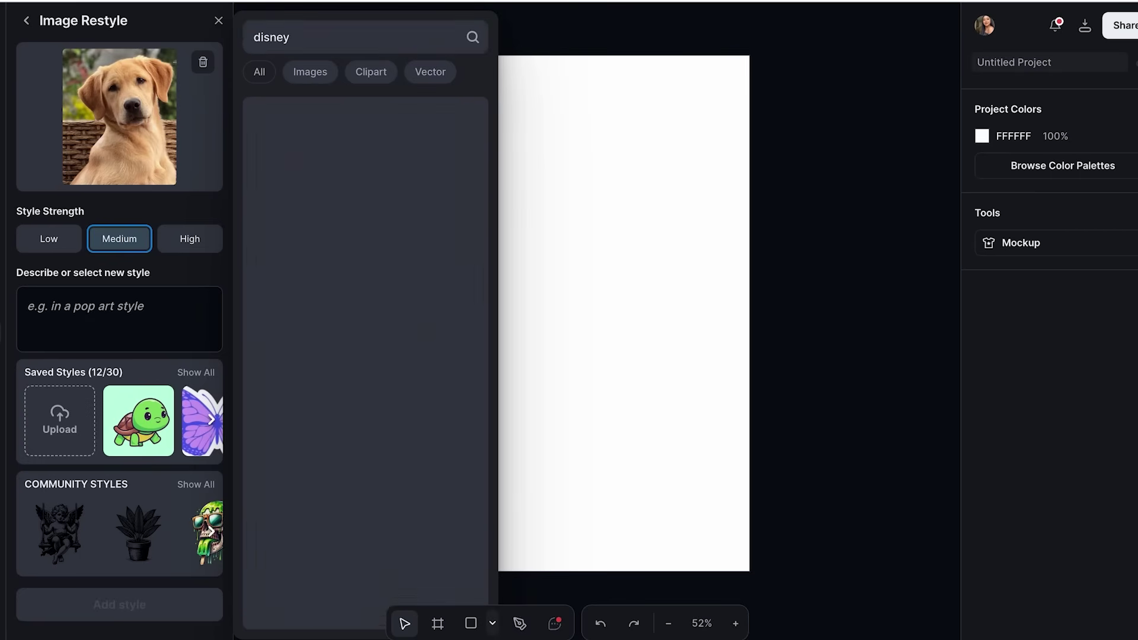
{"action": "left_click", "coordinate": [389, 95]}
{"action": "scroll", "coordinate": [387, 442], "scroll_direction": "down", "scroll_amount": 3}
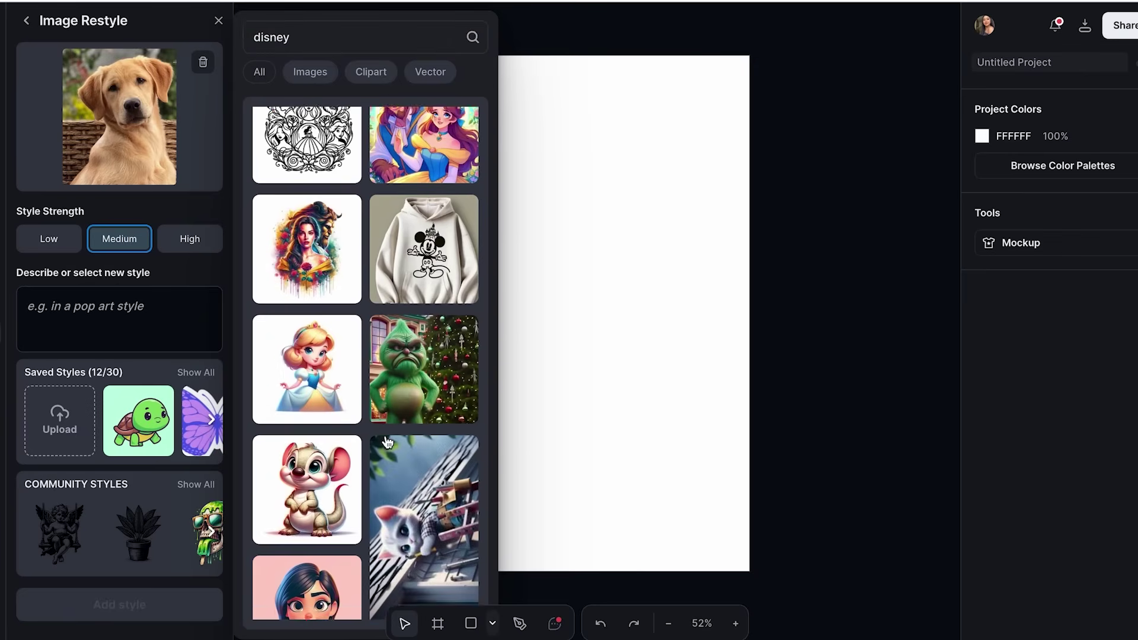
Search the community styles for "pixar", look over the styles offered, and close the list.
{"action": "double_click", "coordinate": [383, 37]}
{"action": "key", "text": "BackSpace"}
{"action": "type", "text": "pixar"}
{"action": "key", "text": "Return"}
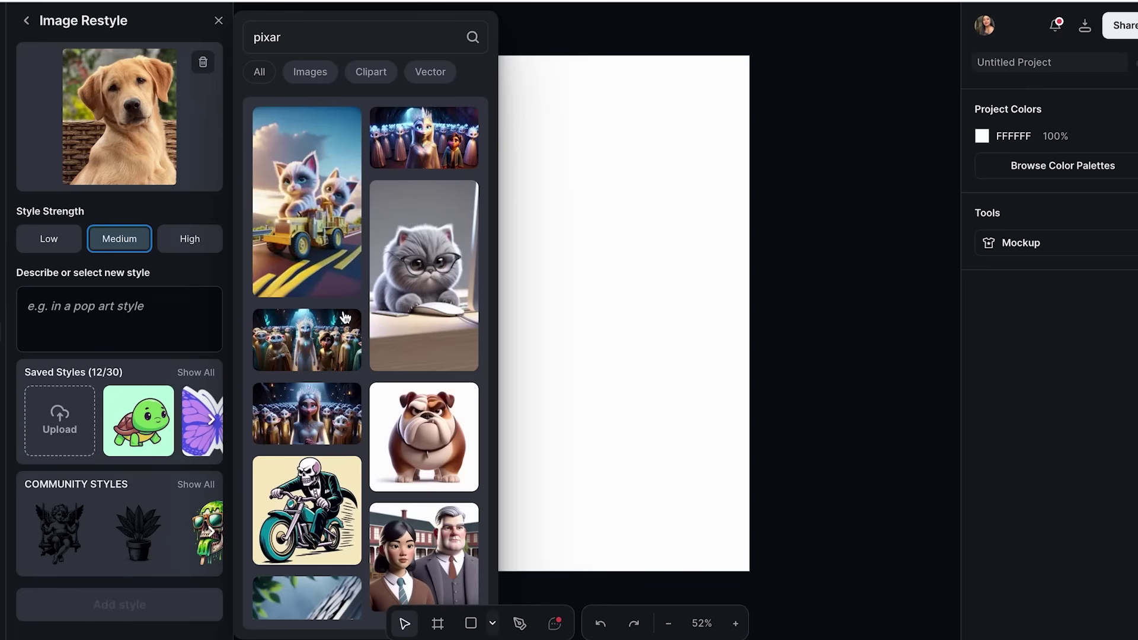
{"action": "left_click", "coordinate": [156, 372]}
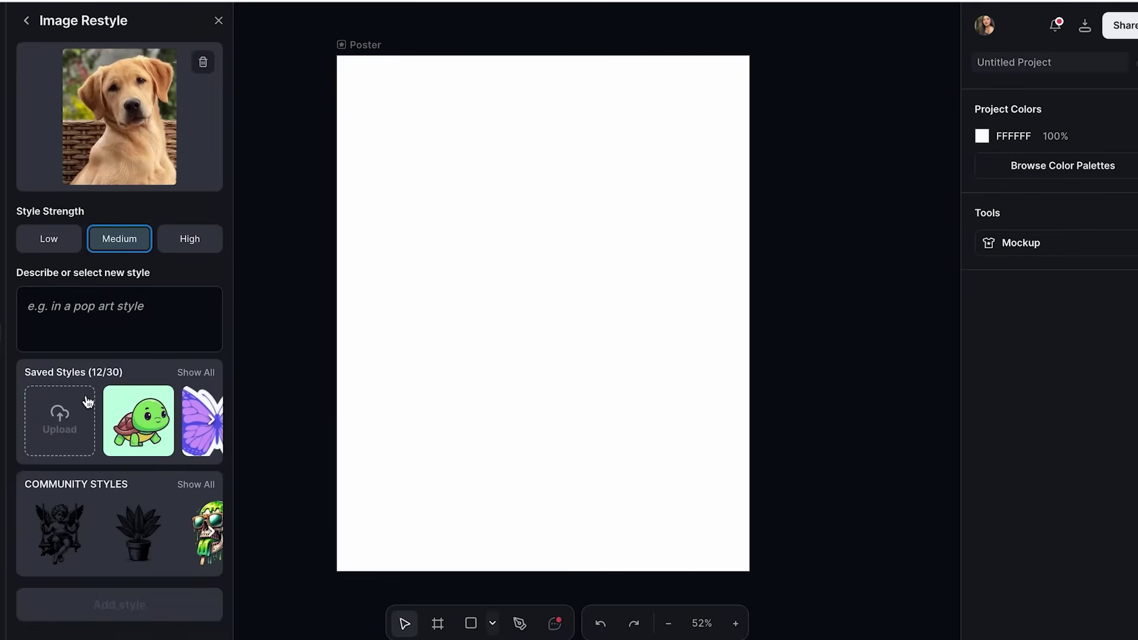
Upload the cartoon-style dog picture as a new saved style for the restyle.
{"action": "left_click", "coordinate": [70, 428]}
{"action": "scroll", "coordinate": [663, 332], "scroll_direction": "down", "scroll_amount": 3}
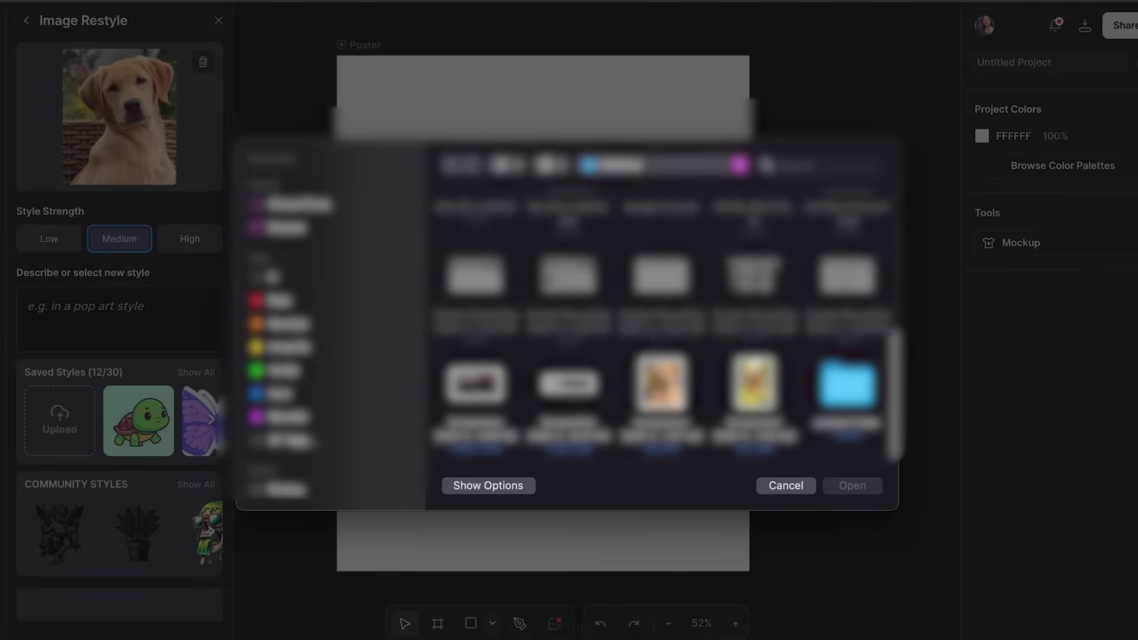
{"action": "left_click", "coordinate": [754, 384]}
{"action": "left_click", "coordinate": [858, 483]}
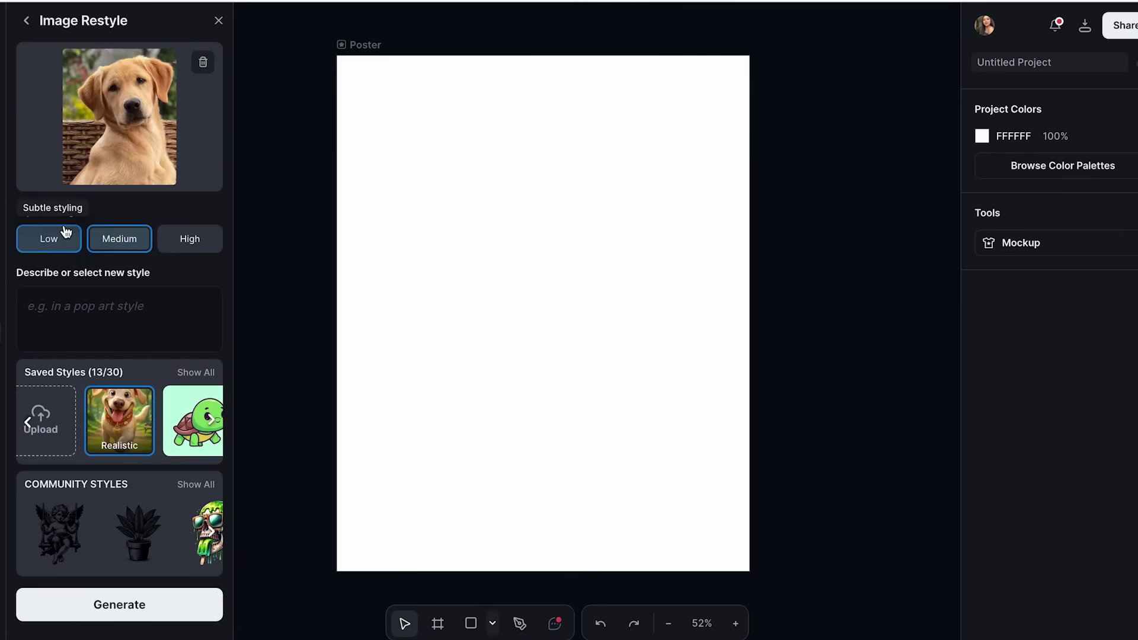
Set style strength to High and enter "Keep the same subject, composition, and layout of the original image, but apply the style of [describe the new style].".
{"action": "left_click", "coordinate": [199, 243]}
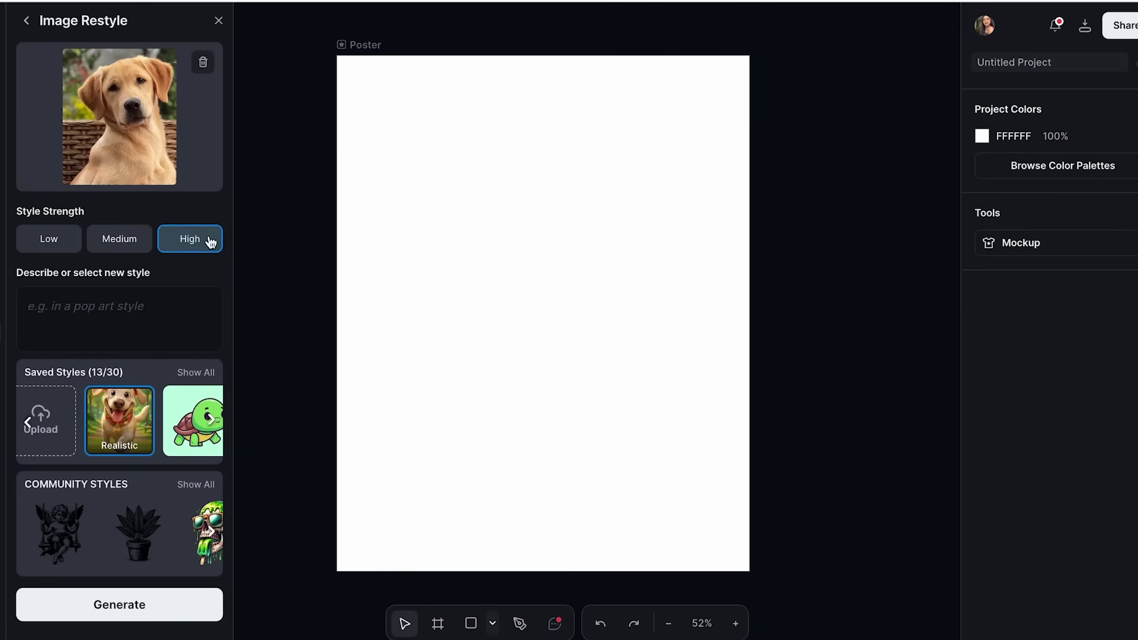
{"action": "left_click", "coordinate": [126, 310]}
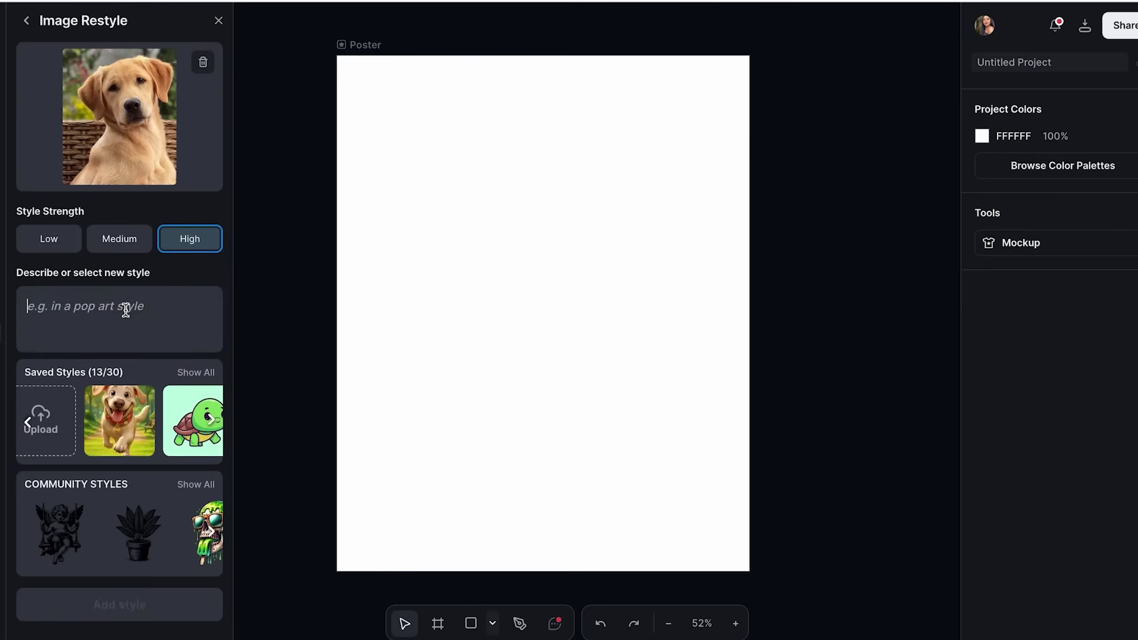
{"action": "key", "text": "ctrl+v"}
{"action": "scroll", "coordinate": [126, 310], "scroll_direction": "up", "scroll_amount": 3}
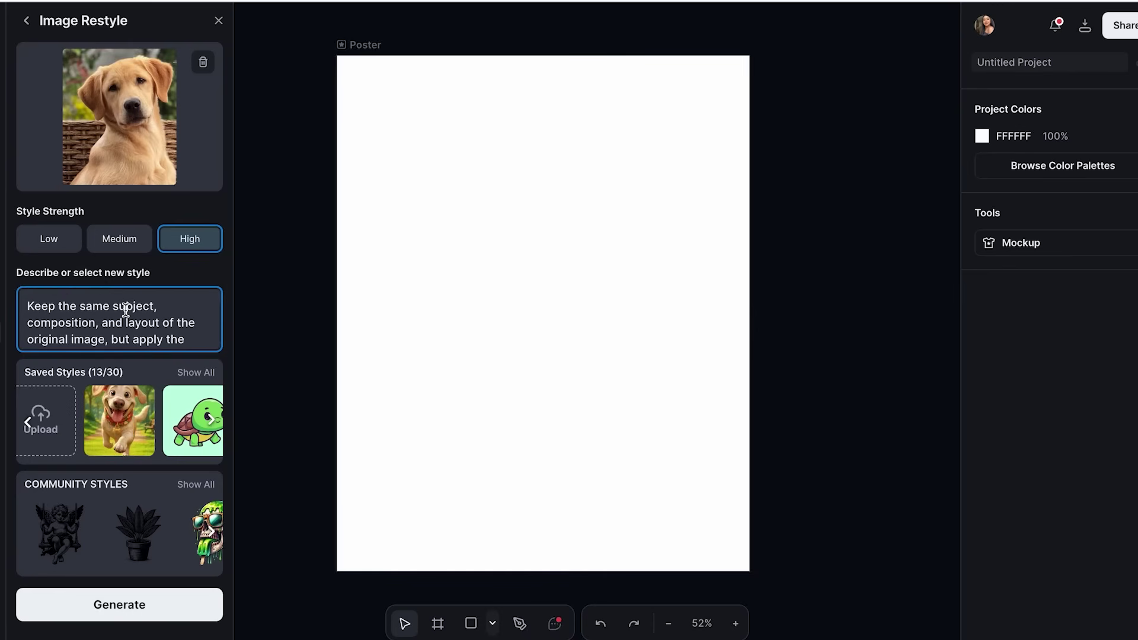
{"action": "scroll", "coordinate": [126, 310], "scroll_direction": "down", "scroll_amount": 1}
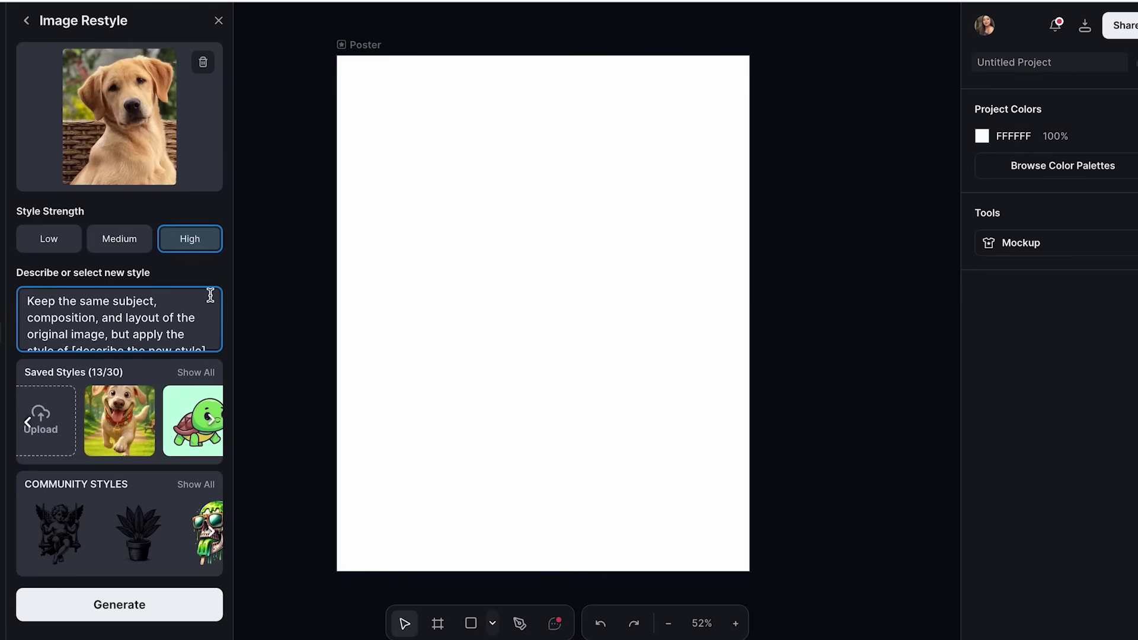
Replace the "[describe the new style]" placeholder in the restyle prompt with "disney style".
{"action": "scroll", "coordinate": [173, 316], "scroll_direction": "down", "scroll_amount": 1}
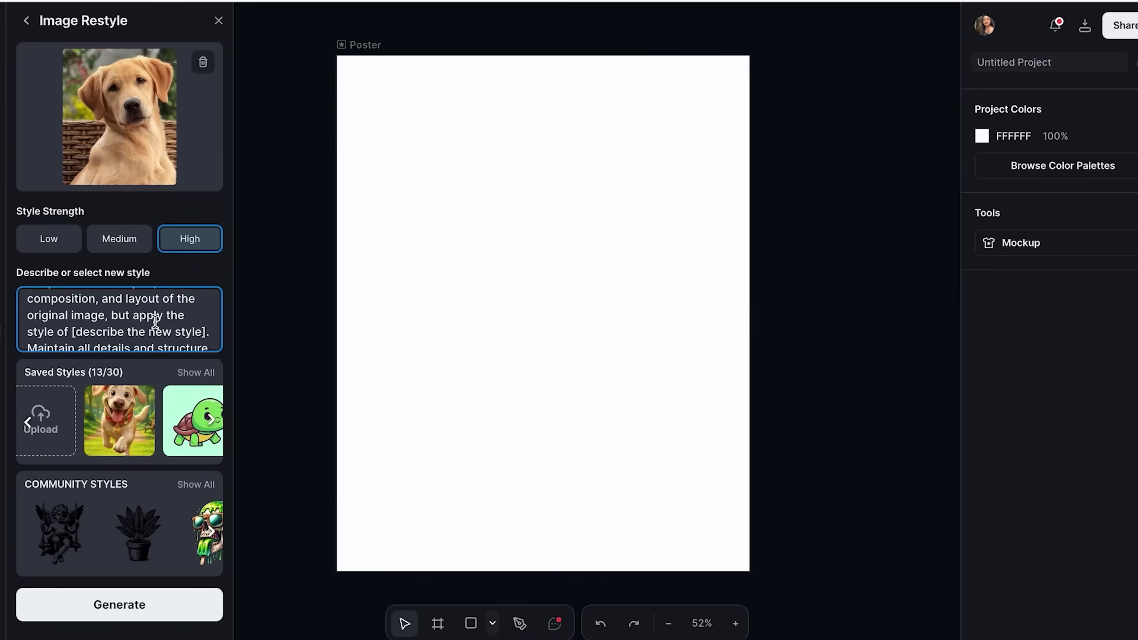
{"action": "scroll", "coordinate": [155, 322], "scroll_direction": "down", "scroll_amount": 1}
{"action": "scroll", "coordinate": [210, 303], "scroll_direction": "down", "scroll_amount": 1}
{"action": "left_click_drag", "start_coordinate": [204, 302], "coordinate": [142, 302]}
{"action": "key", "text": "BackSpace"}
{"action": "key", "text": "BackSpace"}
{"action": "key", "text": "BackSpace"}
{"action": "key", "text": "BackSpace"}
{"action": "key", "text": "BackSpace"}
{"action": "key", "text": "BackSpace"}
{"action": "key", "text": "BackSpace"}
{"action": "key", "text": "BackSpace"}
{"action": "key", "text": "BackSpace"}
{"action": "key", "text": "BackSpace"}
{"action": "key", "text": "BackSpace"}
{"action": "key", "text": "BackSpace"}
{"action": "key", "text": "BackSpace"}
{"action": "key", "text": "BackSpace"}
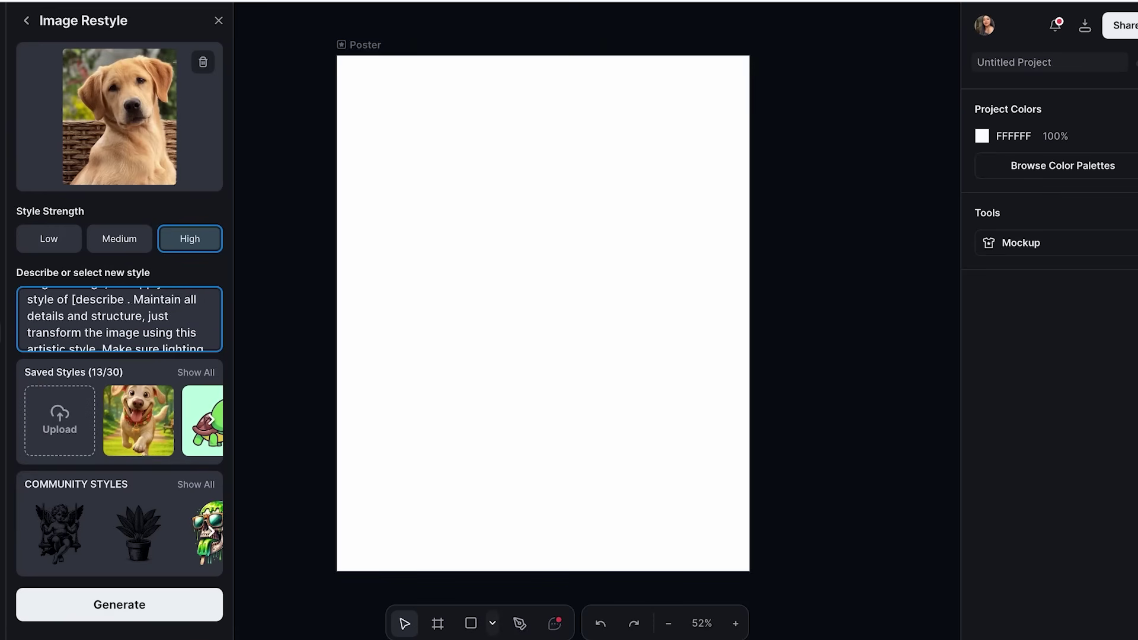
{"action": "type", "text": "disney style"}
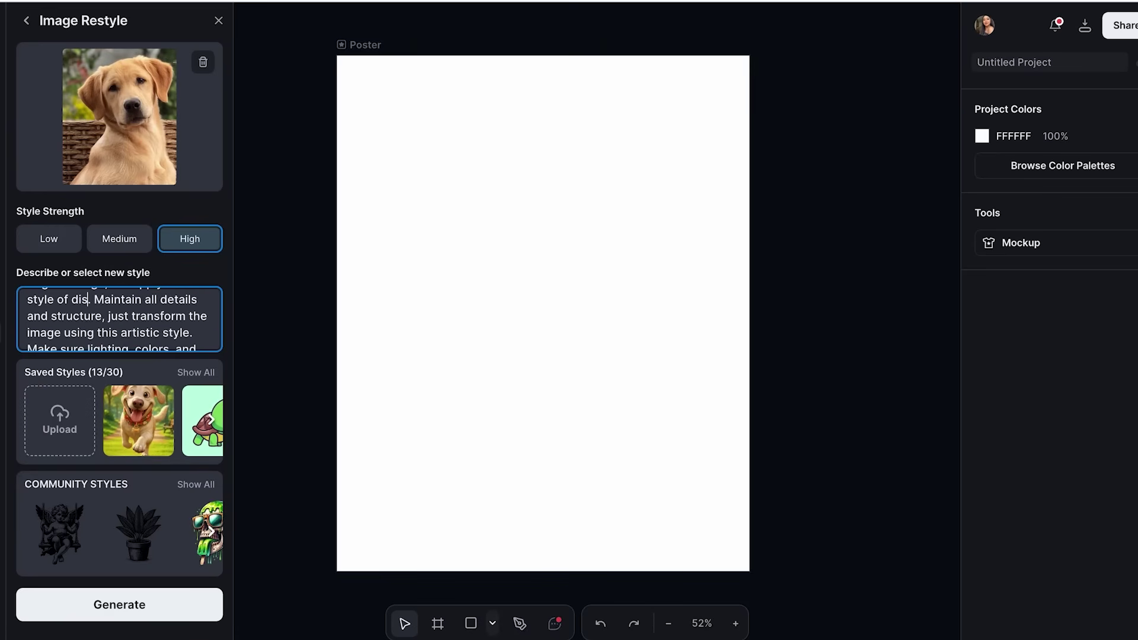
Review the rest of the restyle prompt, select the saved cartoon dog style, and generate the restyled image.
{"action": "scroll", "coordinate": [141, 341], "scroll_direction": "down", "scroll_amount": 1}
{"action": "scroll", "coordinate": [122, 326], "scroll_direction": "down", "scroll_amount": 3}
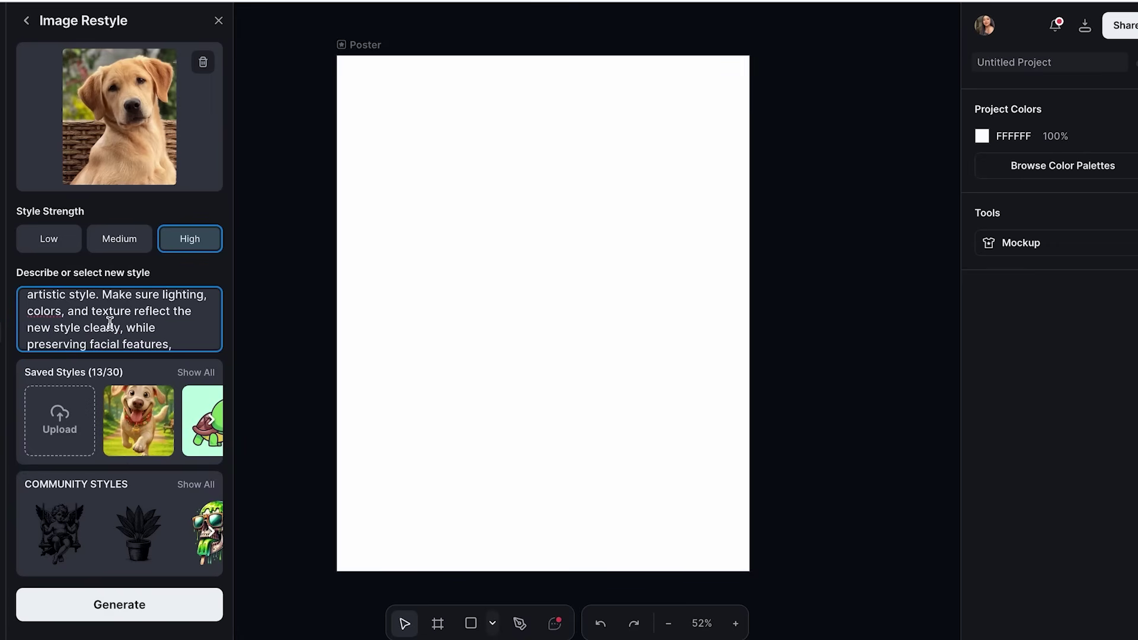
{"action": "scroll", "coordinate": [122, 324], "scroll_direction": "down", "scroll_amount": 2}
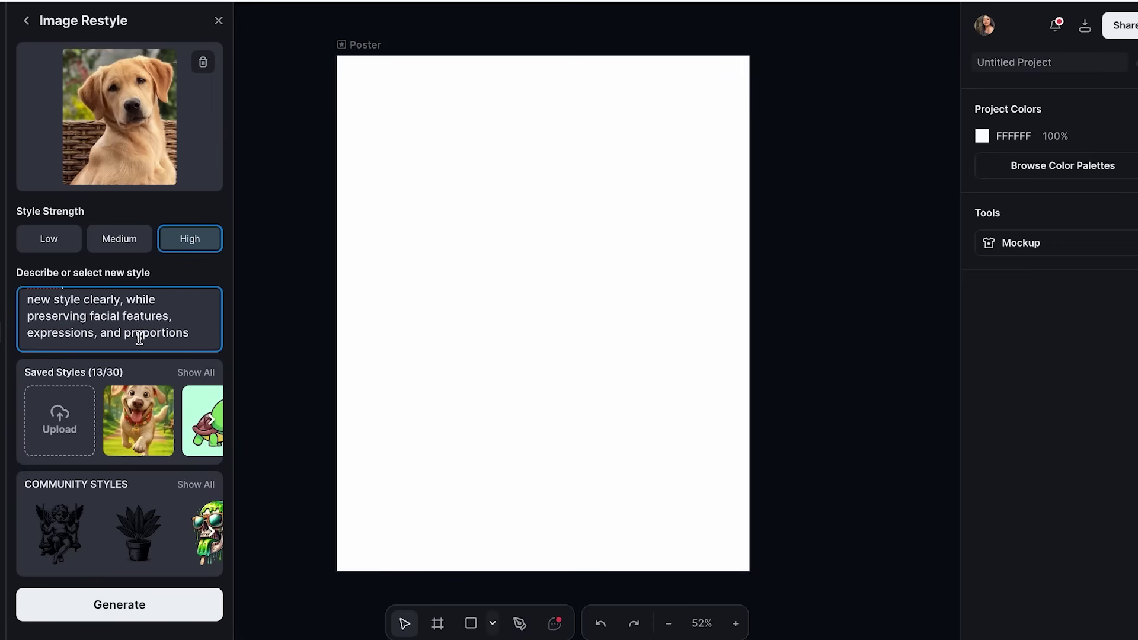
{"action": "scroll", "coordinate": [118, 327], "scroll_direction": "up", "scroll_amount": 5}
{"action": "scroll", "coordinate": [118, 327], "scroll_direction": "down", "scroll_amount": 3}
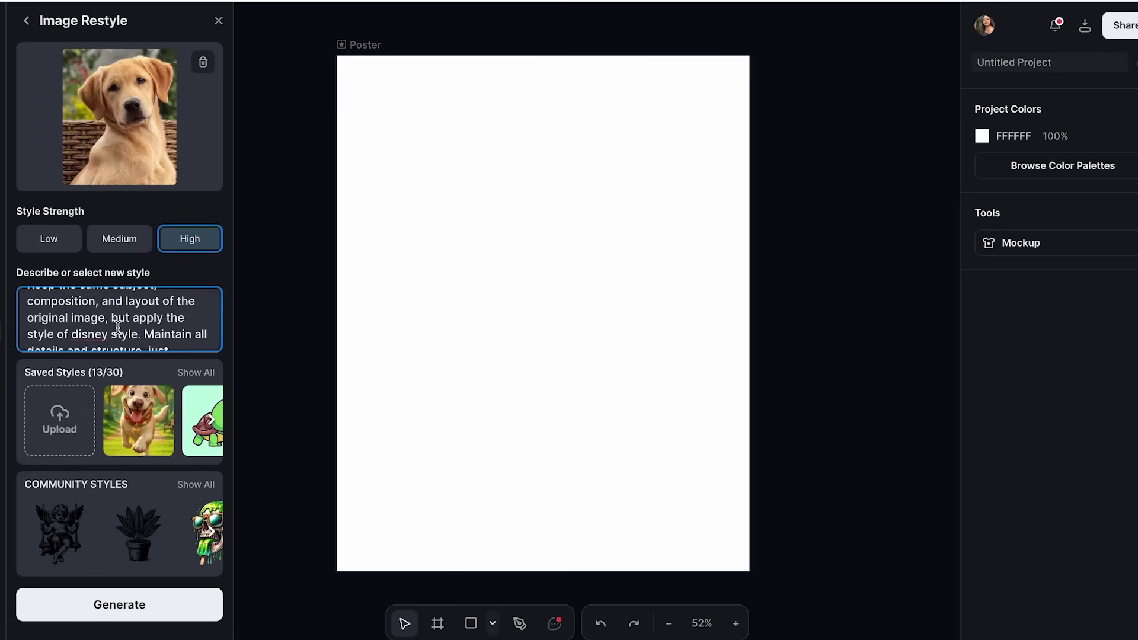
{"action": "left_click", "coordinate": [116, 442]}
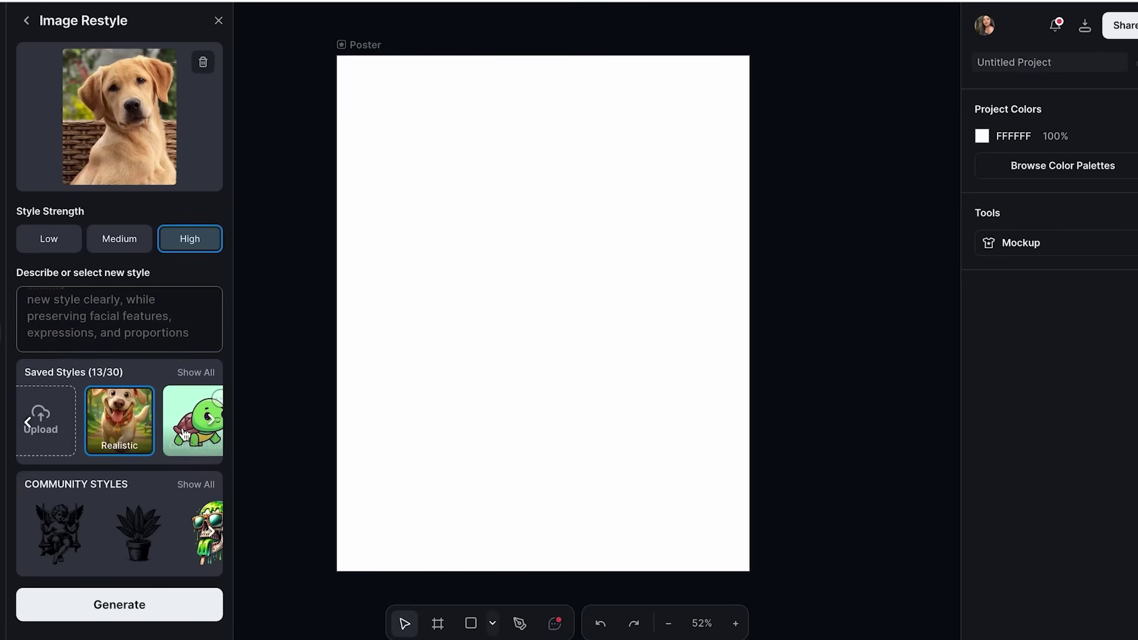
{"action": "left_click", "coordinate": [144, 604]}
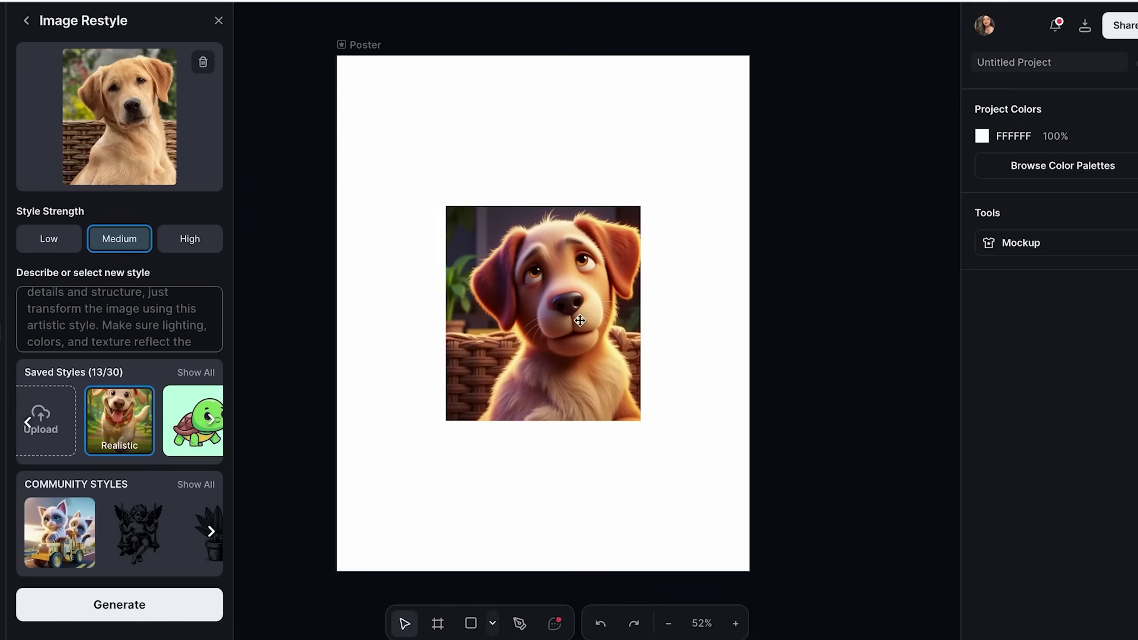
Bring up the text options and remove the background from the generated dog image.
{"action": "left_click", "coordinate": [577, 312]}
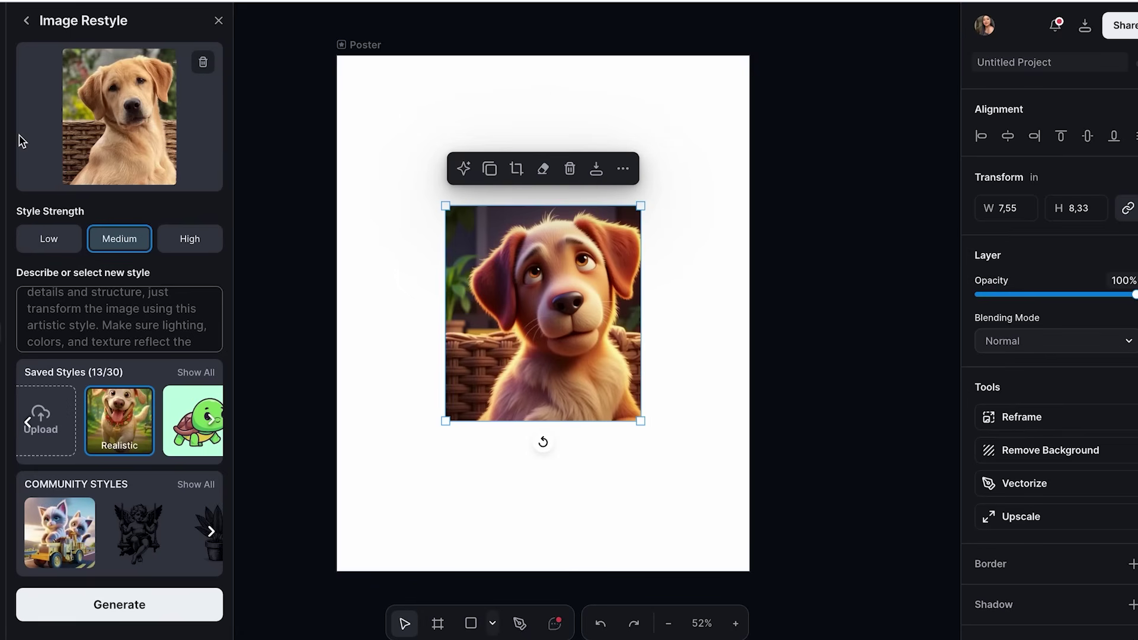
{"action": "left_click", "coordinate": [3, 151]}
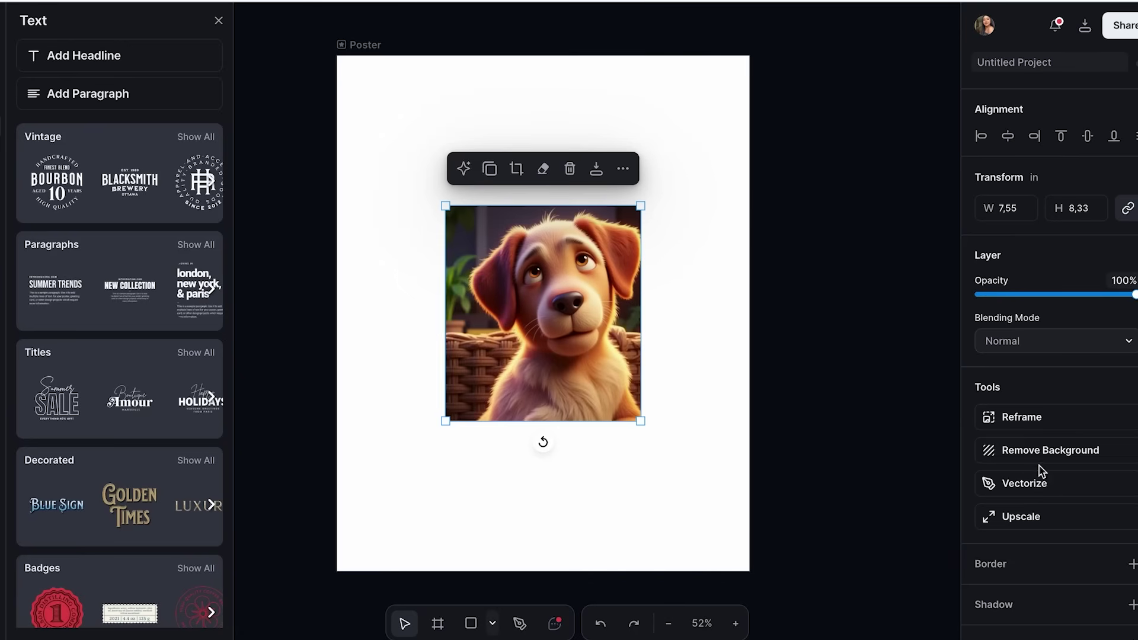
{"action": "left_click", "coordinate": [1015, 457]}
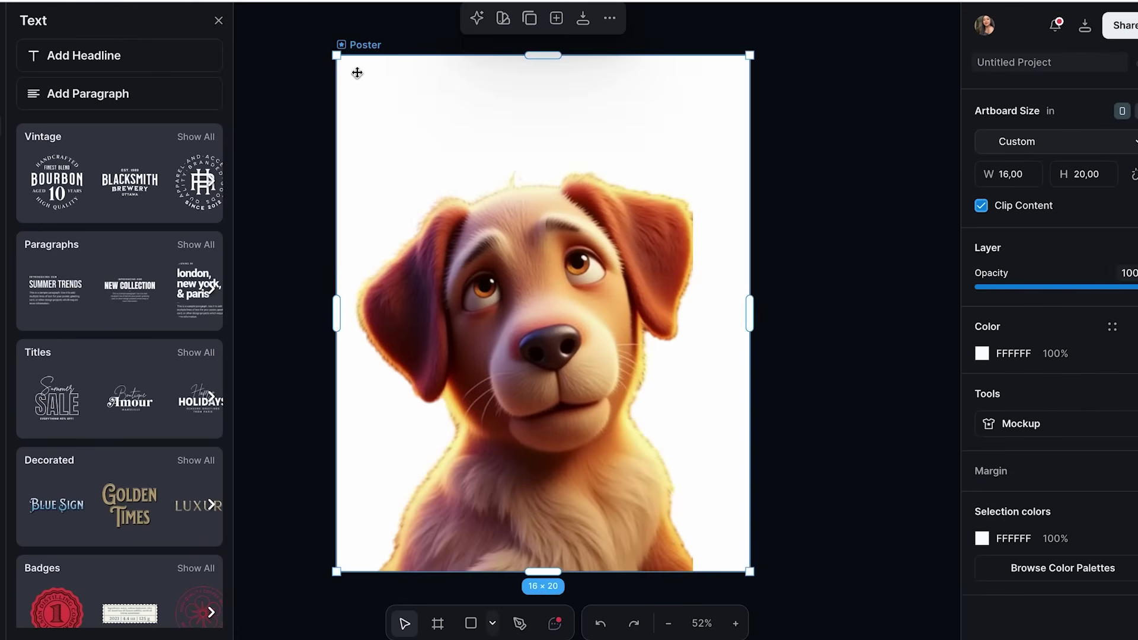
Change the poster's background color from white to light blue B9DEFF.
{"action": "left_click", "coordinate": [473, 28]}
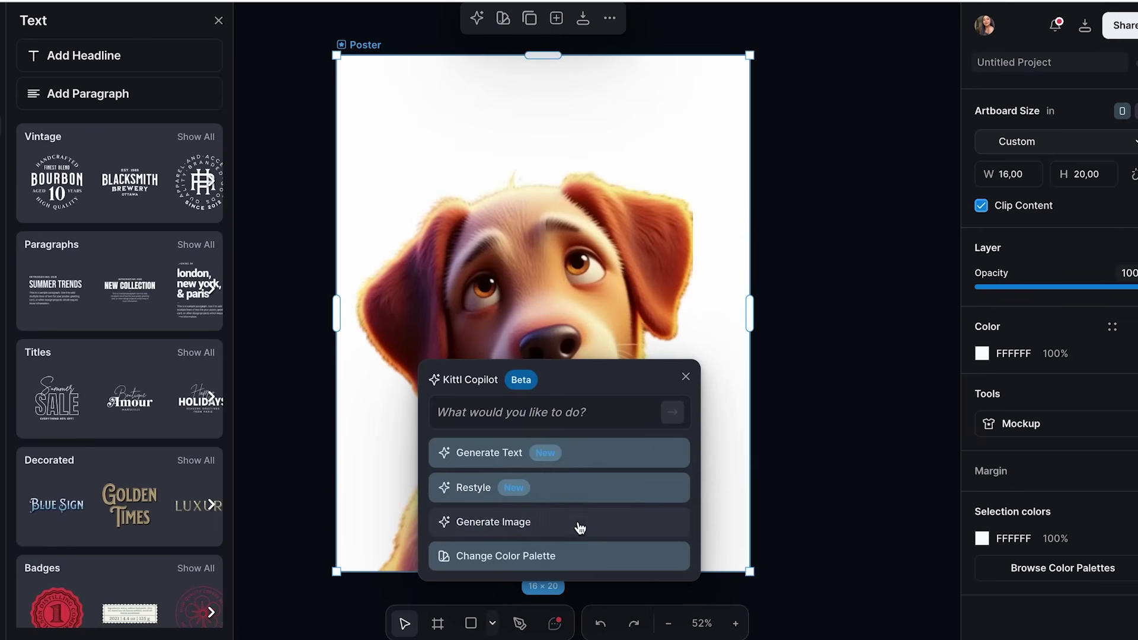
{"action": "left_click", "coordinate": [899, 321]}
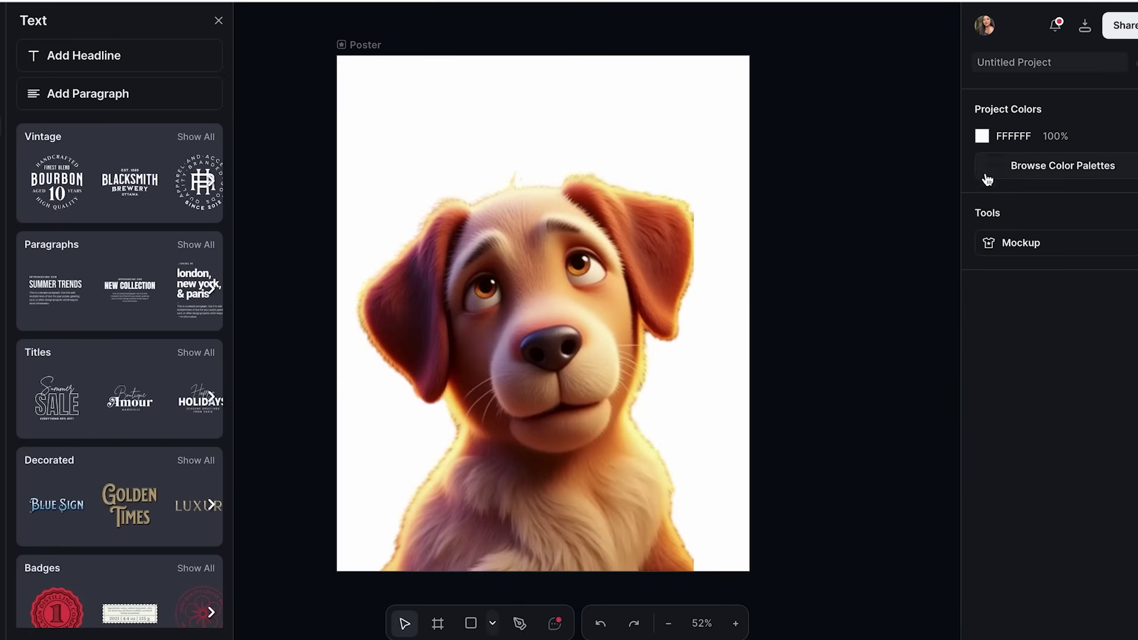
{"action": "left_click", "coordinate": [981, 135]}
{"action": "left_click", "coordinate": [866, 356]}
{"action": "left_click_drag", "start_coordinate": [812, 185], "coordinate": [800, 157]}
{"action": "left_click", "coordinate": [806, 99]}
{"action": "left_click", "coordinate": [368, 424]}
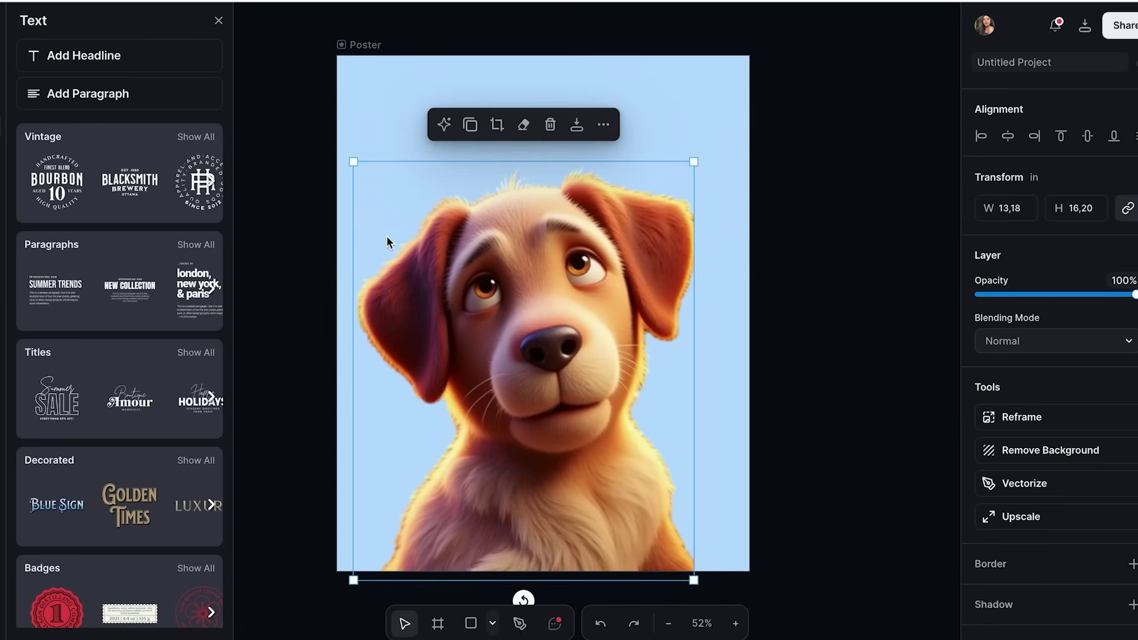
Scale the dog image down to about 12.62 × 15.52 in, keeping its lower right corner near the poster's bottom.
{"action": "left_click_drag", "start_coordinate": [351, 162], "coordinate": [368, 178]}
{"action": "left_click", "coordinate": [778, 234]}
{"action": "left_click", "coordinate": [516, 358]}
{"action": "double_click", "coordinate": [515, 358]}
{"action": "left_click", "coordinate": [808, 188]}
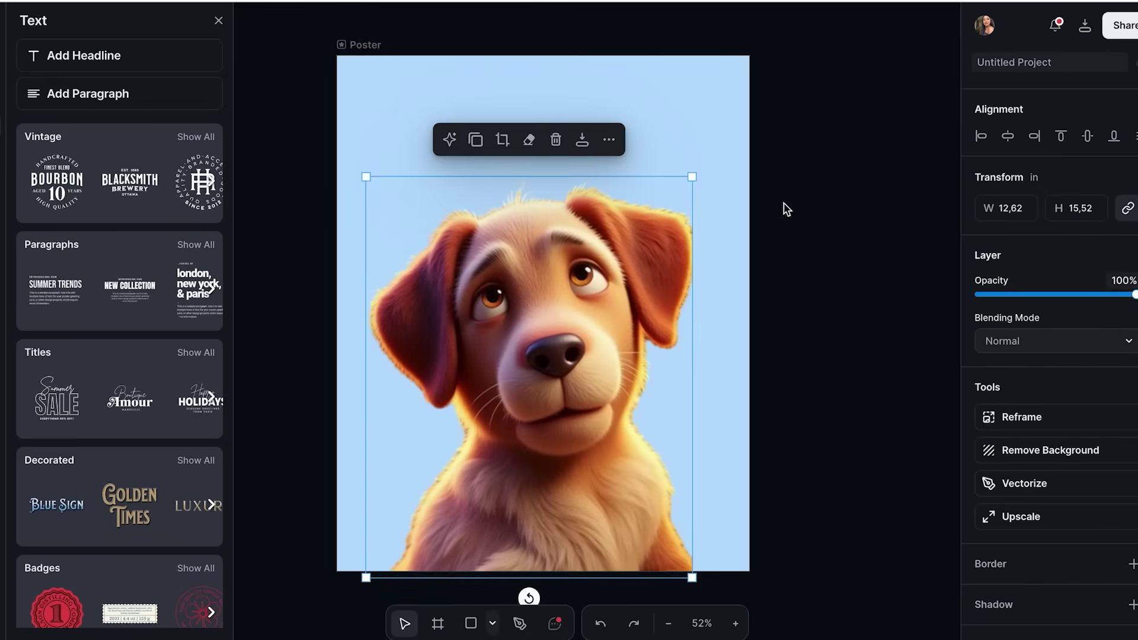
{"action": "left_click", "coordinate": [328, 207]}
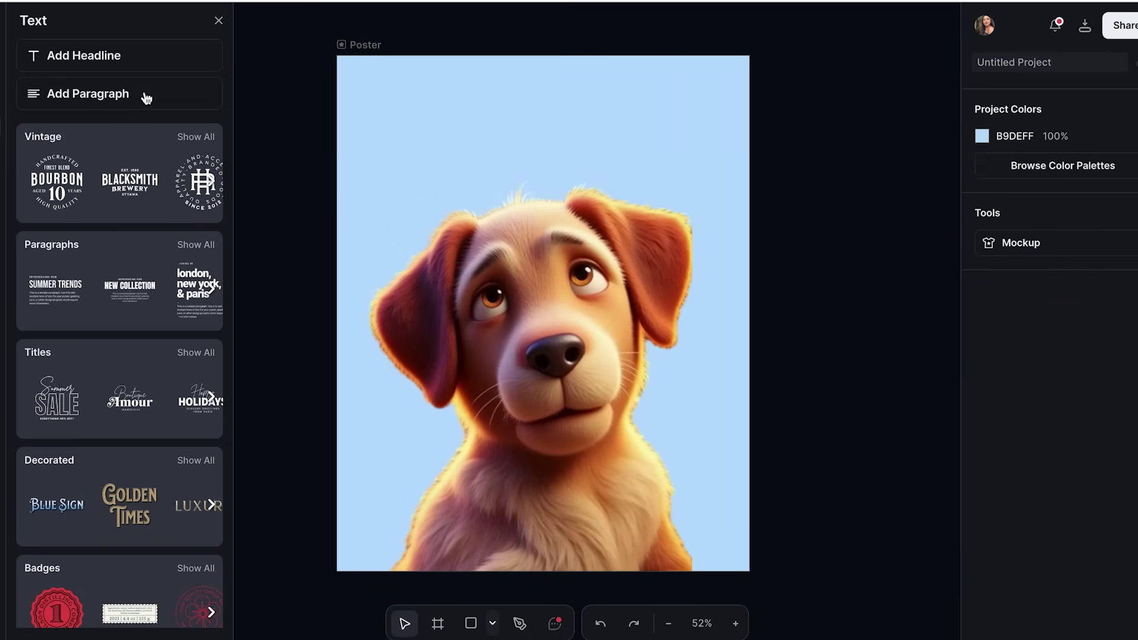
Add a headline above the dog's head and set its typeface to Angilla Denis.
{"action": "key", "text": "t"}
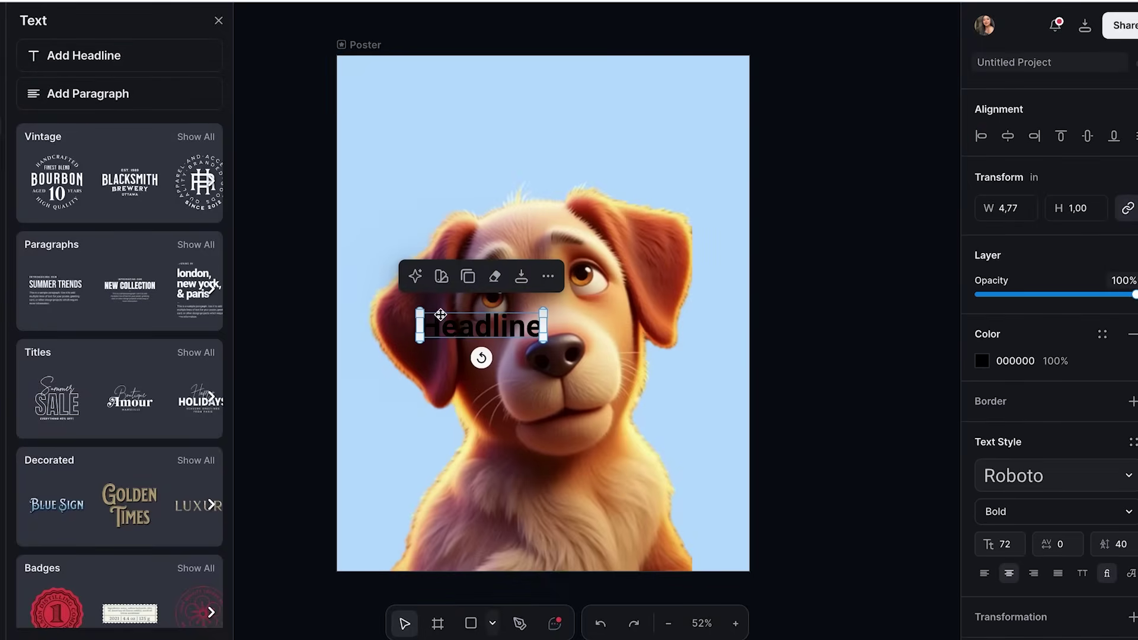
{"action": "left_click_drag", "start_coordinate": [441, 315], "coordinate": [606, 118]}
{"action": "left_click", "coordinate": [1065, 478]}
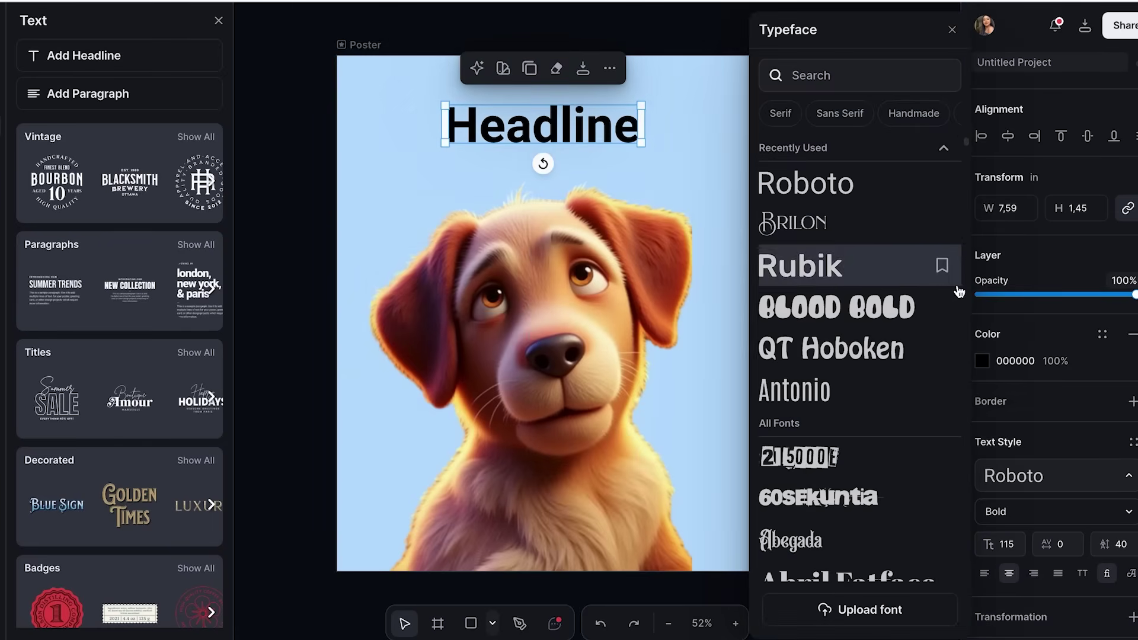
{"action": "scroll", "coordinate": [836, 261], "scroll_direction": "down", "scroll_amount": 8}
{"action": "scroll", "coordinate": [839, 267], "scroll_direction": "down", "scroll_amount": 6}
{"action": "scroll", "coordinate": [839, 268], "scroll_direction": "down", "scroll_amount": 10}
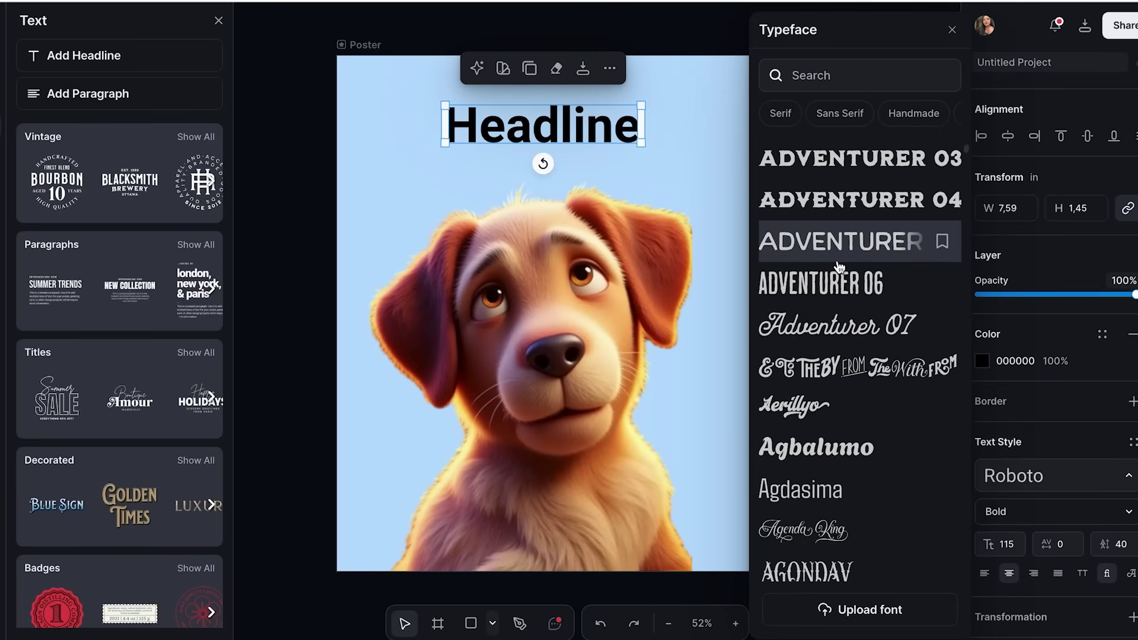
{"action": "scroll", "coordinate": [823, 332], "scroll_direction": "down", "scroll_amount": 12}
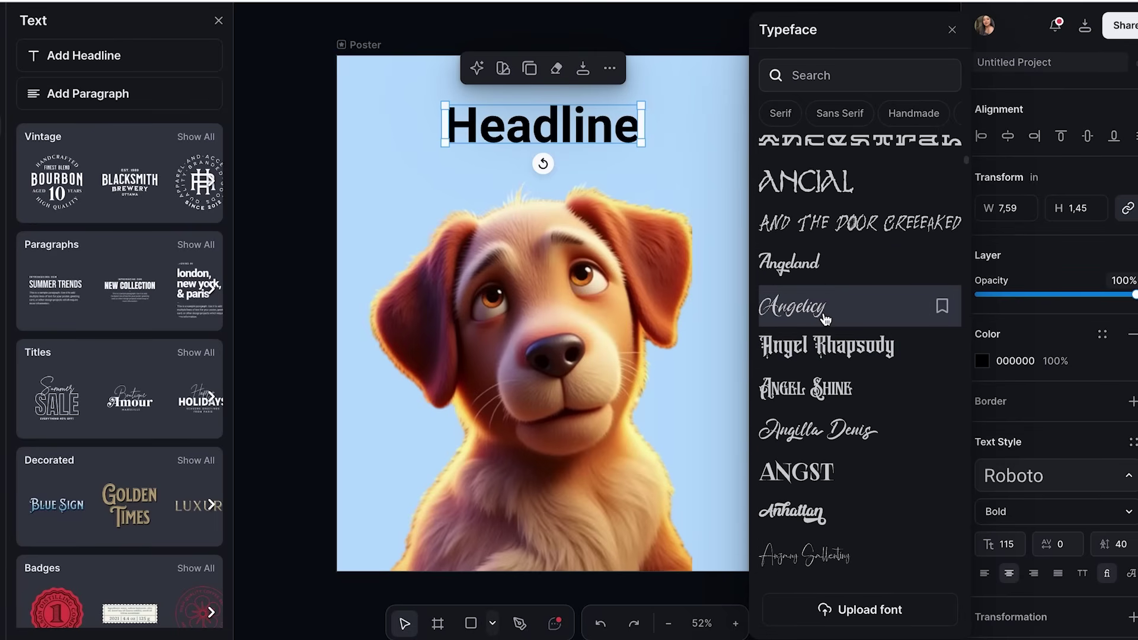
{"action": "left_click", "coordinate": [825, 318]}
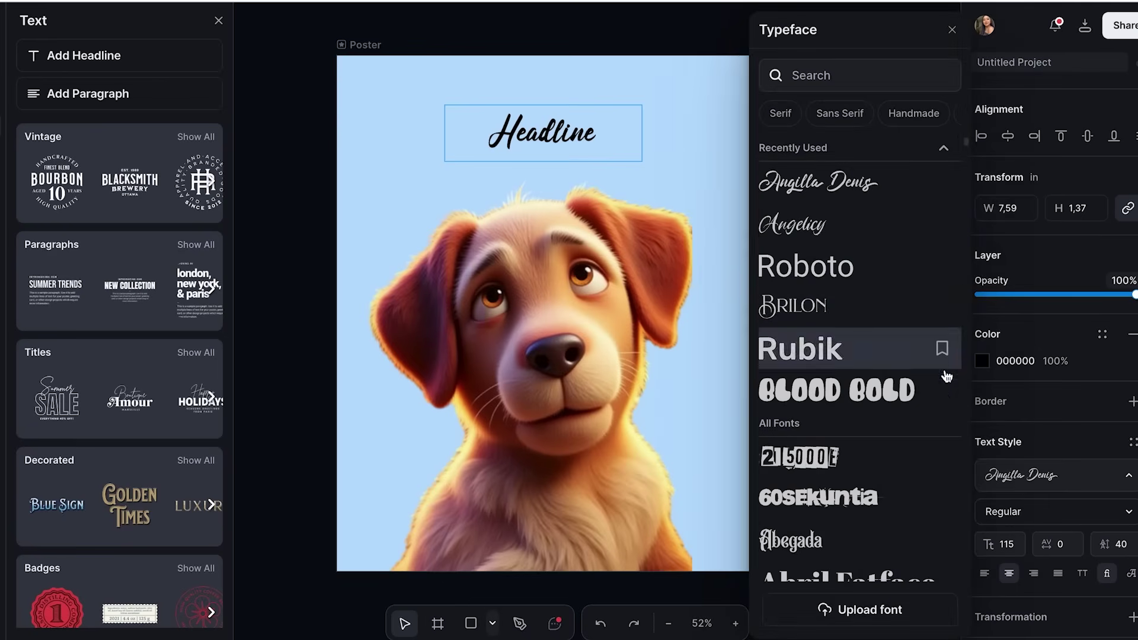
Replace the headline text with "Max".
{"action": "left_click", "coordinate": [593, 144]}
{"action": "double_click", "coordinate": [594, 142]}
{"action": "key", "text": "BackSpace"}
{"action": "key", "text": "BackSpace"}
{"action": "key", "text": "BackSpace"}
{"action": "key", "text": "BackSpace"}
{"action": "key", "text": "BackSpace"}
{"action": "key", "text": "BackSpace"}
{"action": "key", "text": "BackSpace"}
{"action": "key", "text": "BackSpace"}
{"action": "type", "text": "M"}
{"action": "key", "text": "BackSpace"}
{"action": "type", "text": "M"}
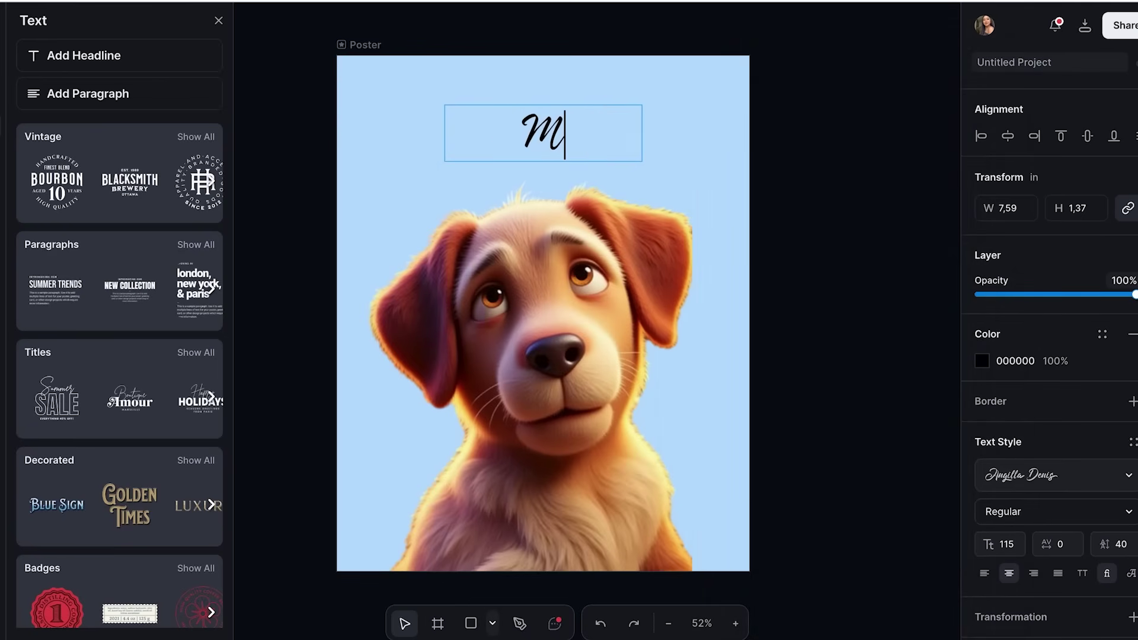
{"action": "type", "text": "ax"}
{"action": "key", "text": "Escape"}
Enlarge the "Max" headline and center it above the dog's head.
{"action": "left_click_drag", "start_coordinate": [445, 102], "coordinate": [365, 97]}
{"action": "left_click", "coordinate": [797, 152]}
{"action": "left_click", "coordinate": [656, 138]}
{"action": "left_click_drag", "start_coordinate": [736, 129], "coordinate": [677, 176]}
{"action": "left_click_drag", "start_coordinate": [568, 149], "coordinate": [605, 141]}
{"action": "key", "text": "Escape"}
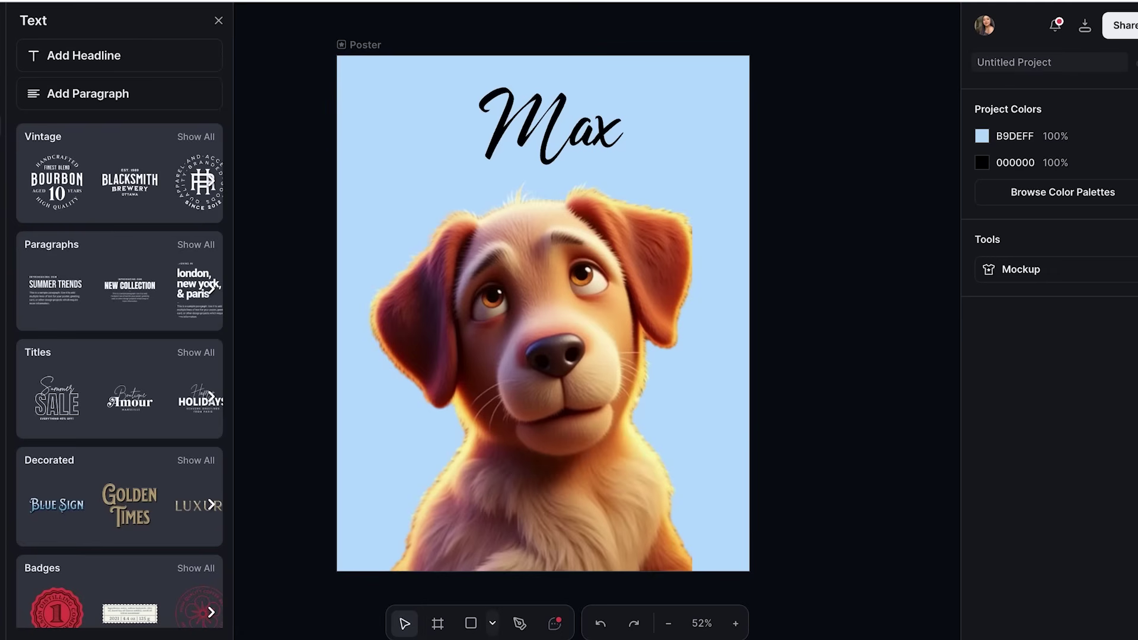
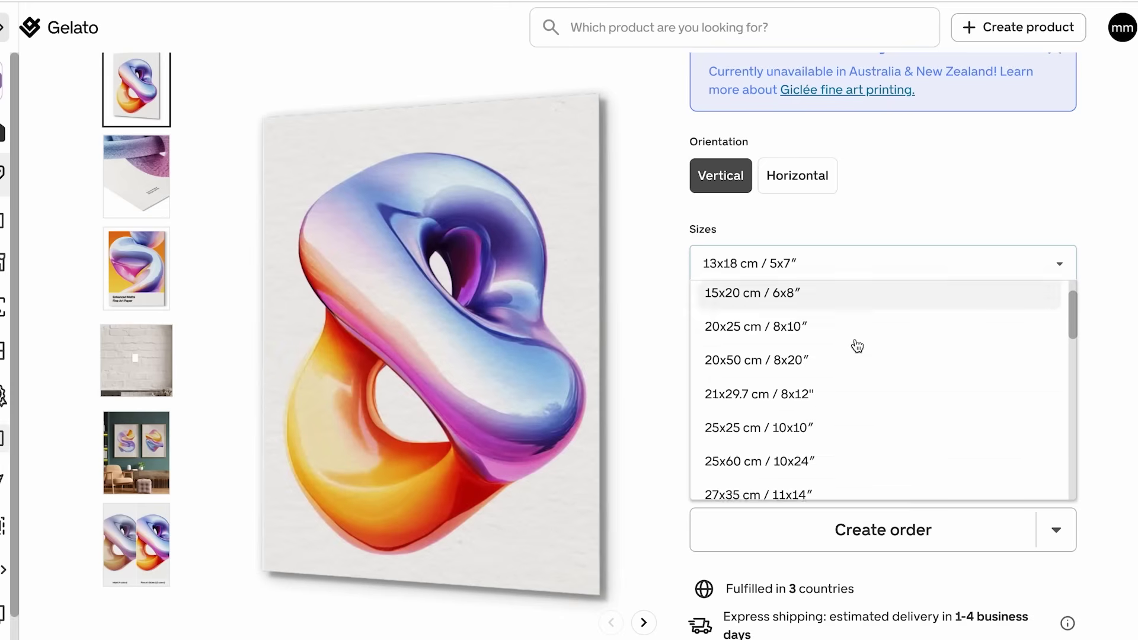
Switch to Gelato, choose size A3 (29.7 x 42 cm) for the vertical fine art poster, and add the product to the store.
{"action": "left_click", "coordinate": [837, 382]}
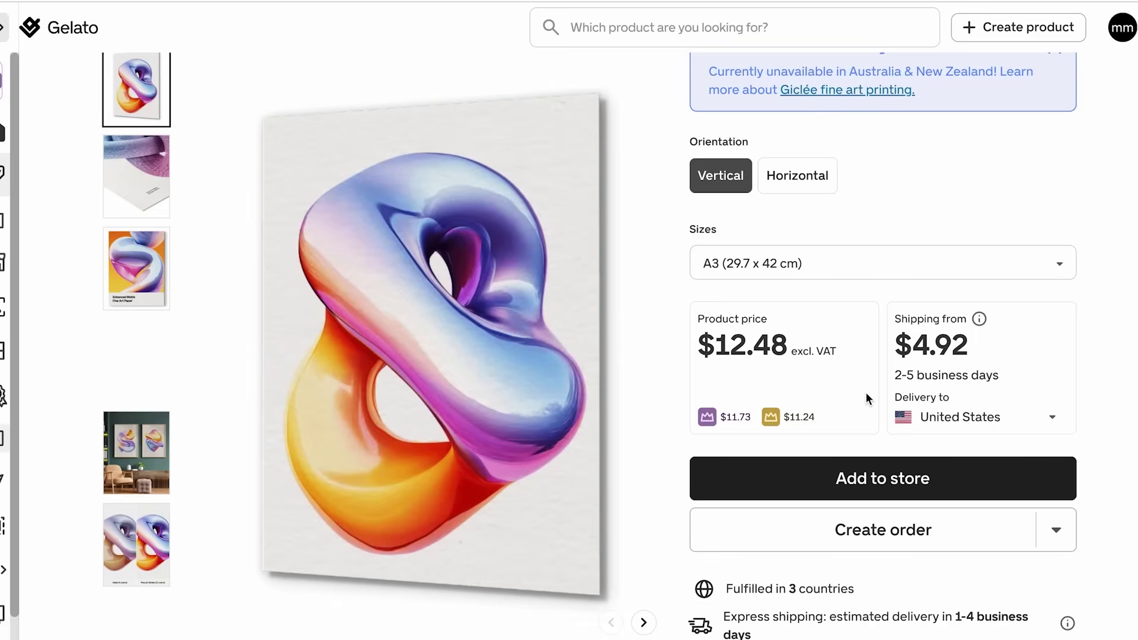
{"action": "scroll", "coordinate": [865, 397], "scroll_direction": "down", "scroll_amount": 2}
{"action": "left_click", "coordinate": [841, 352]}
{"action": "mouse_move", "coordinate": [9, 266]}
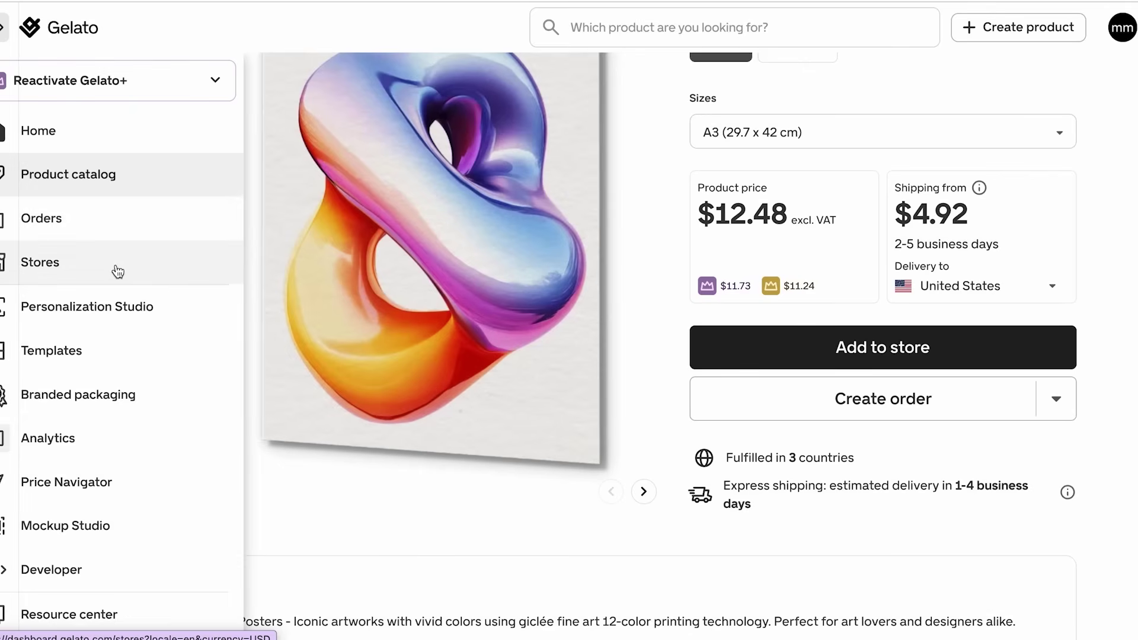
{"action": "left_click", "coordinate": [922, 350]}
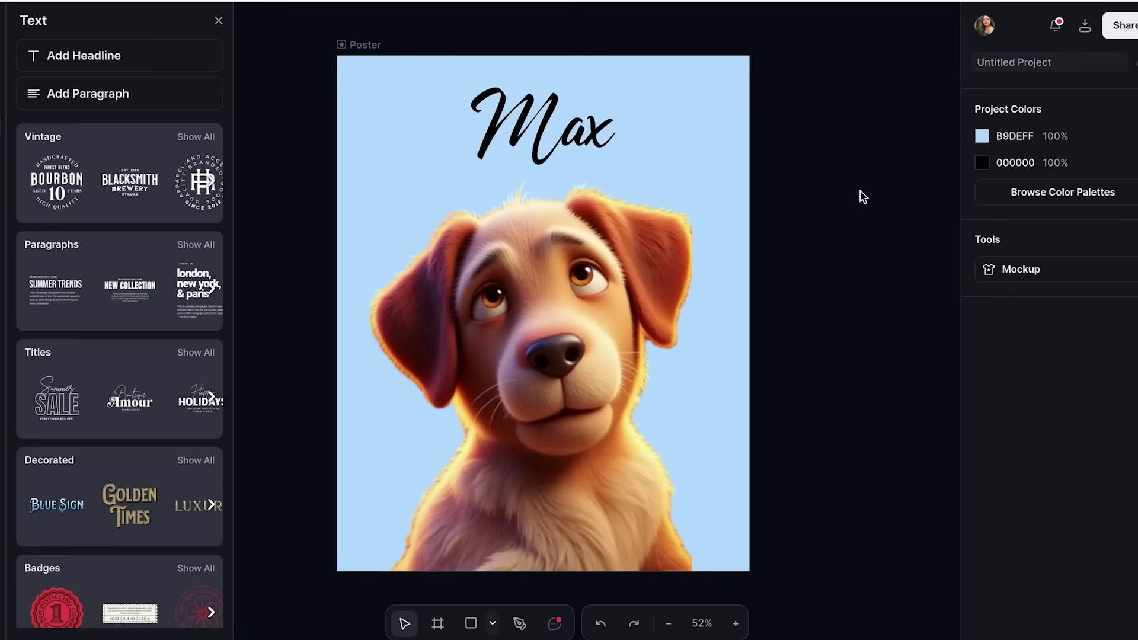
Switch to Kittl and download the Poster artboard as a 16 × 20 in PNG at 300 dpi.
{"action": "left_click", "coordinate": [1087, 33]}
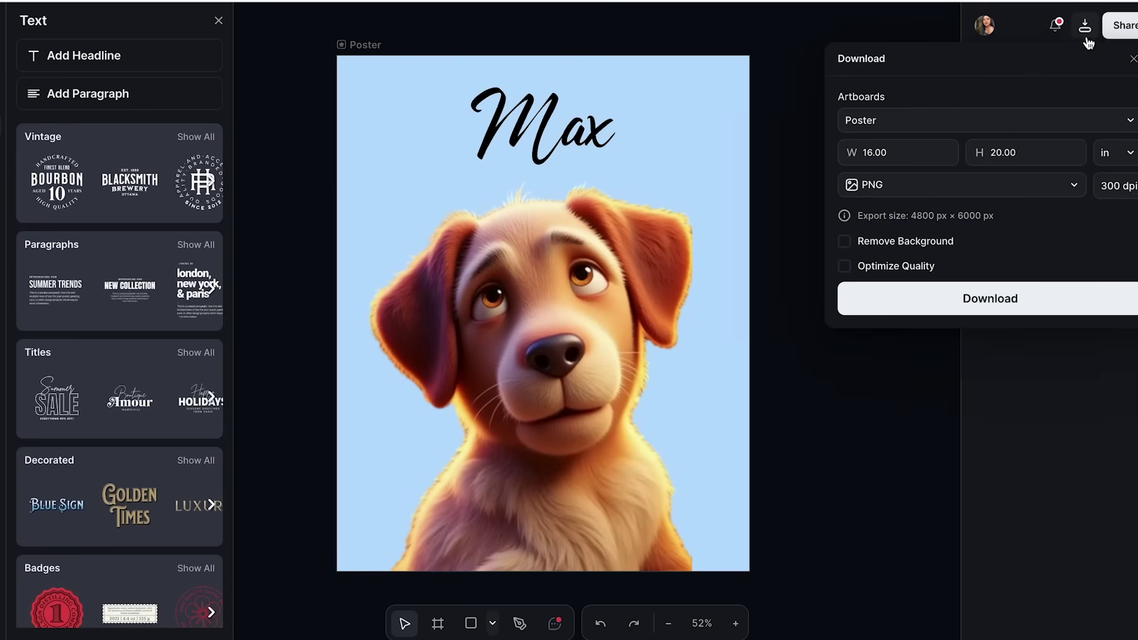
{"action": "left_click", "coordinate": [948, 309]}
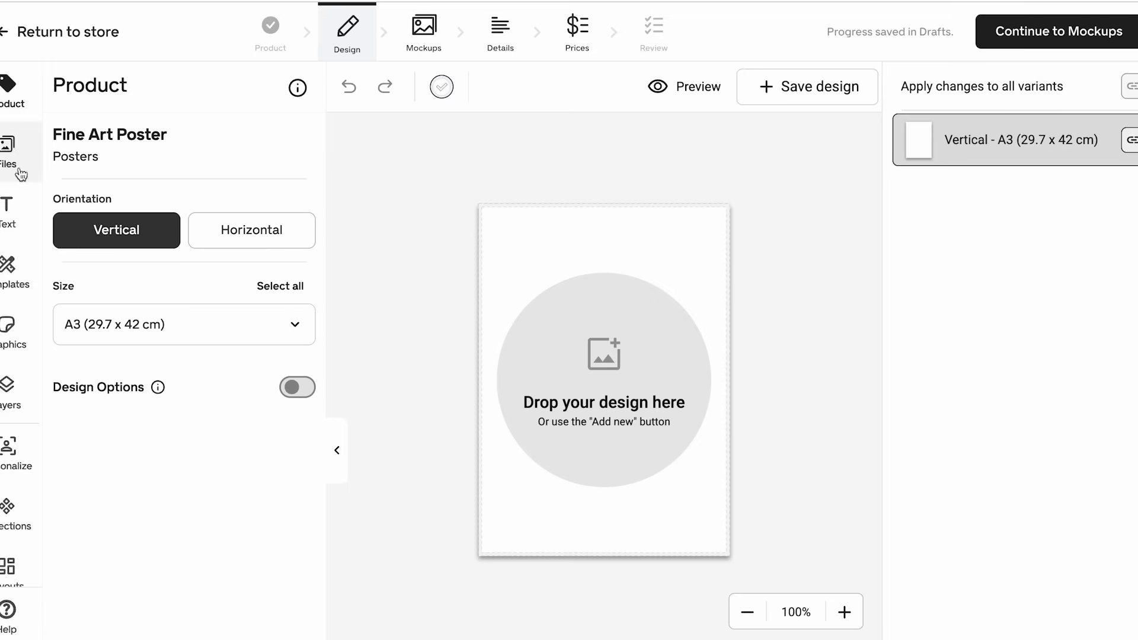
Switch to Gelato, upload the downloaded "Max" dog poster from the device, and place it on the A3 poster design.
{"action": "left_click", "coordinate": [5, 149]}
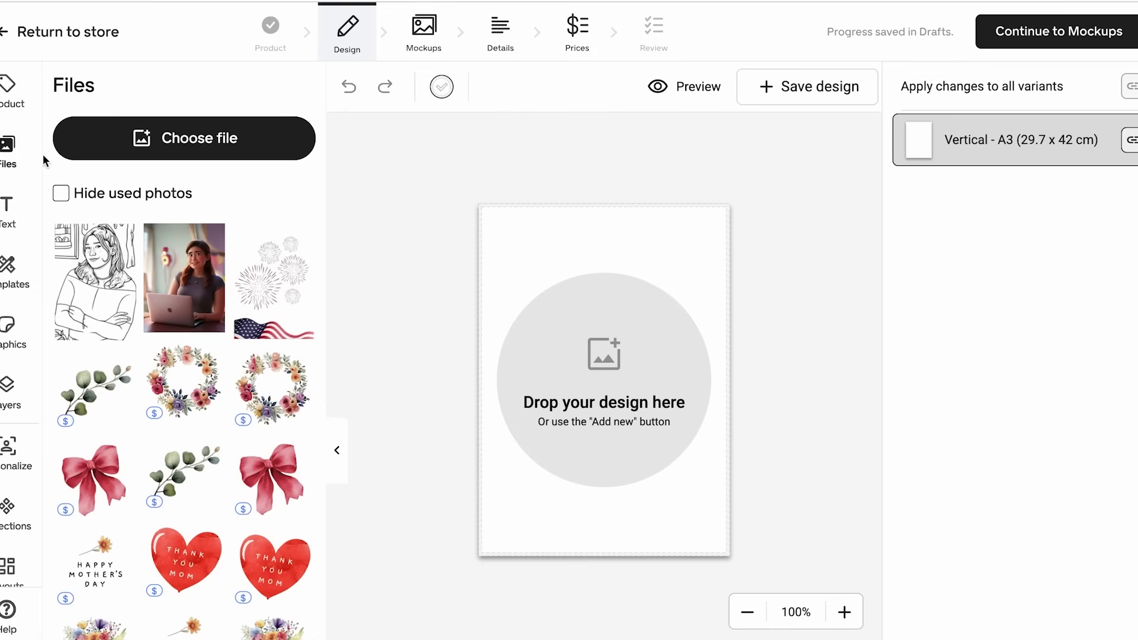
{"action": "left_click", "coordinate": [188, 155]}
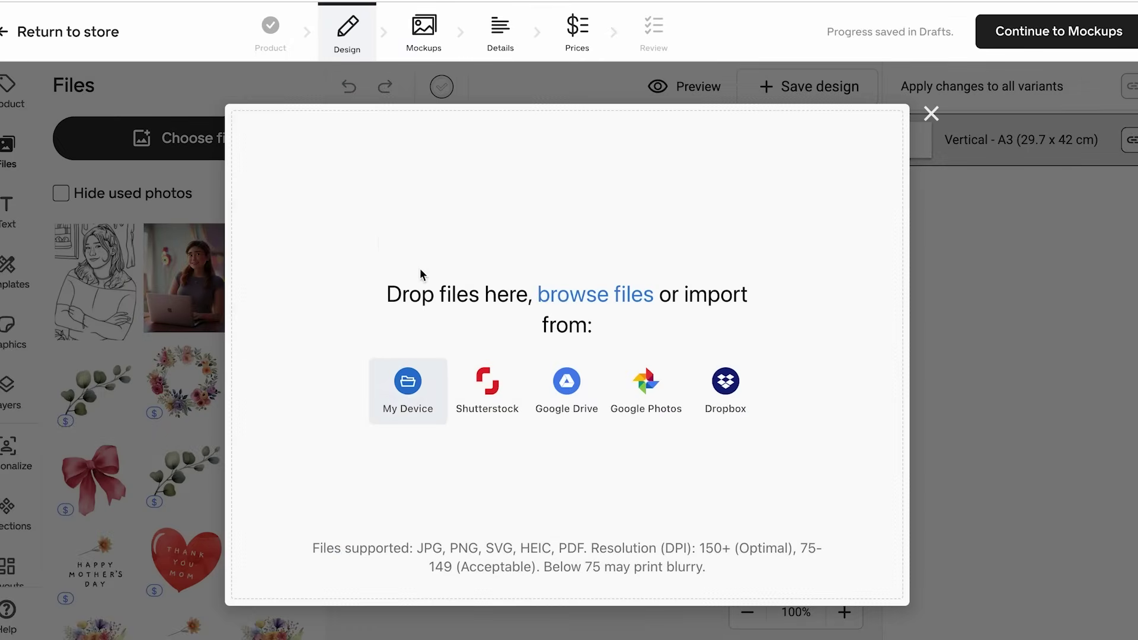
{"action": "left_click", "coordinate": [407, 403]}
{"action": "double_click", "coordinate": [589, 396]}
{"action": "left_click", "coordinate": [754, 383]}
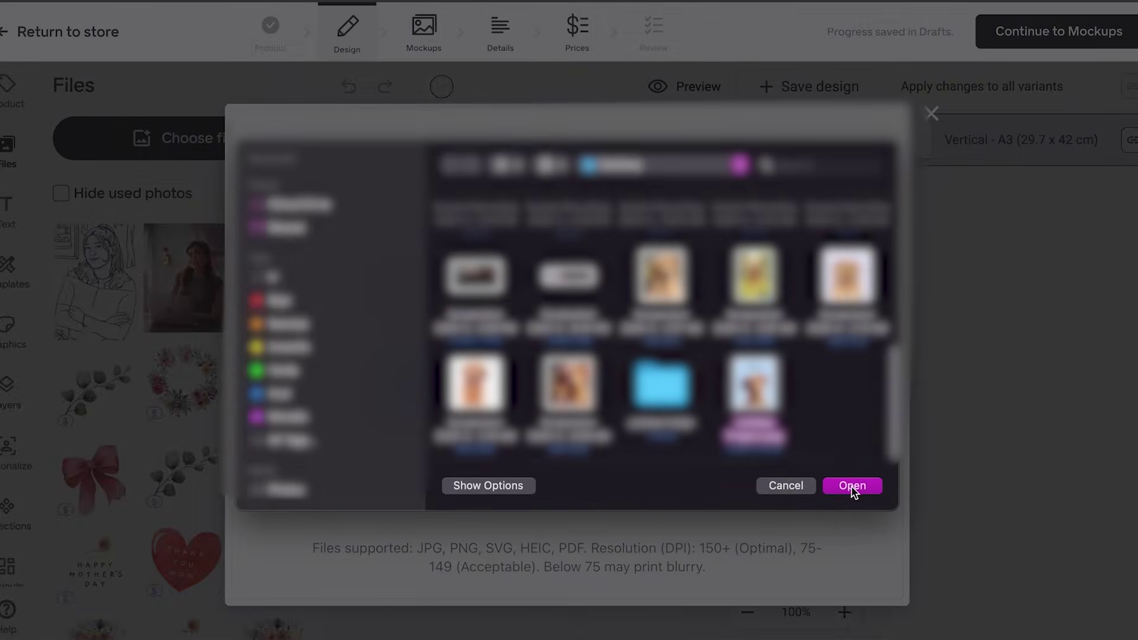
{"action": "left_click", "coordinate": [851, 486]}
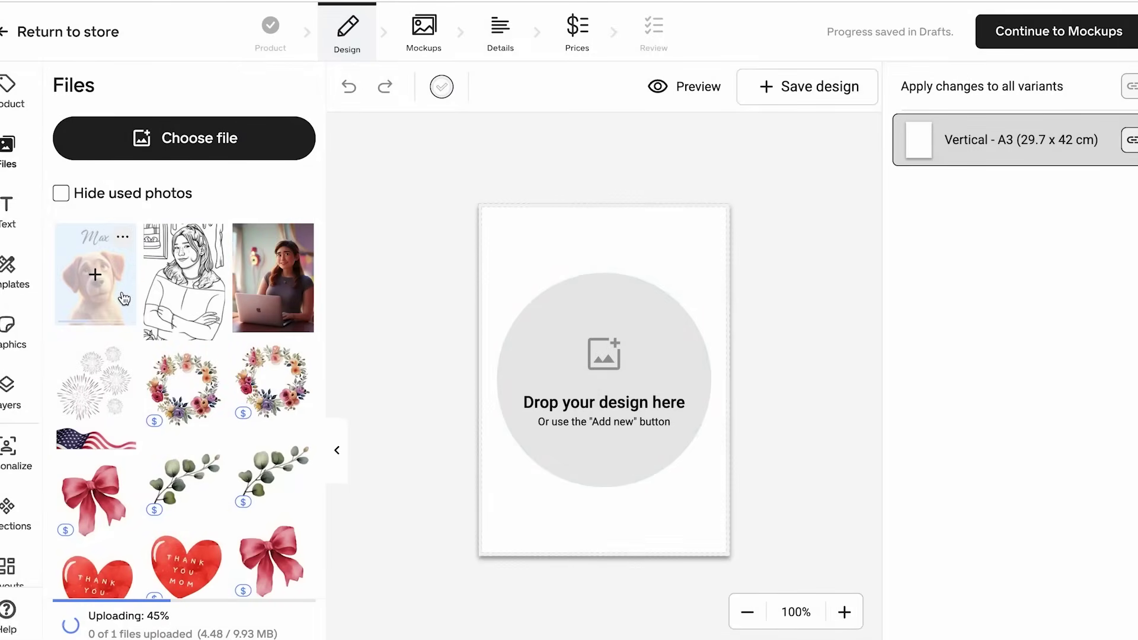
{"action": "left_click", "coordinate": [106, 308]}
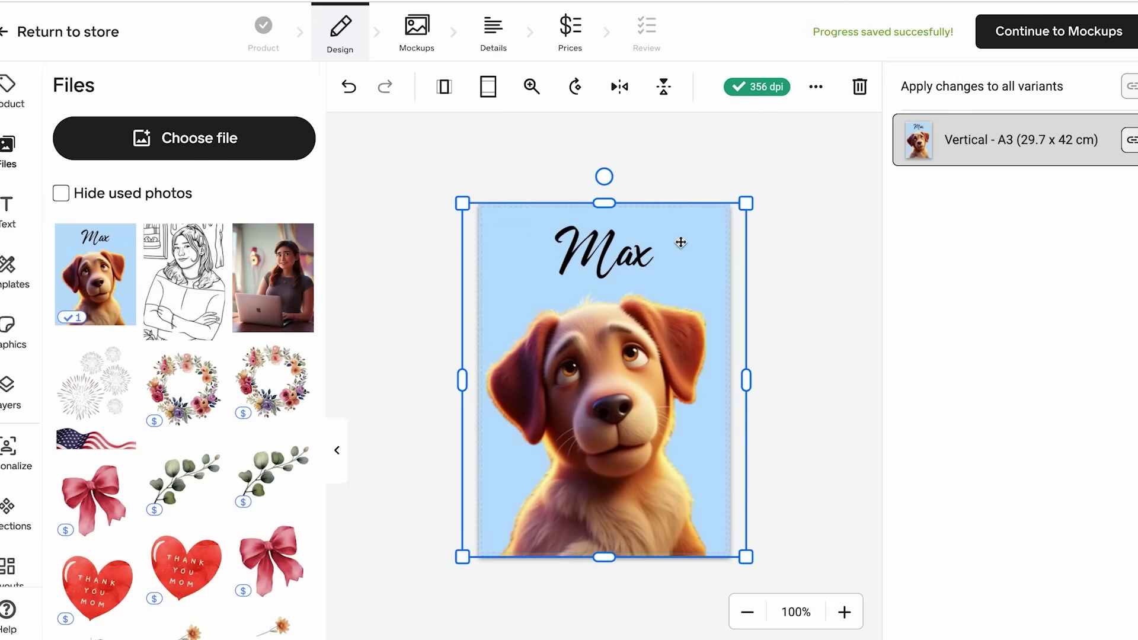
{"action": "left_click", "coordinate": [800, 247]}
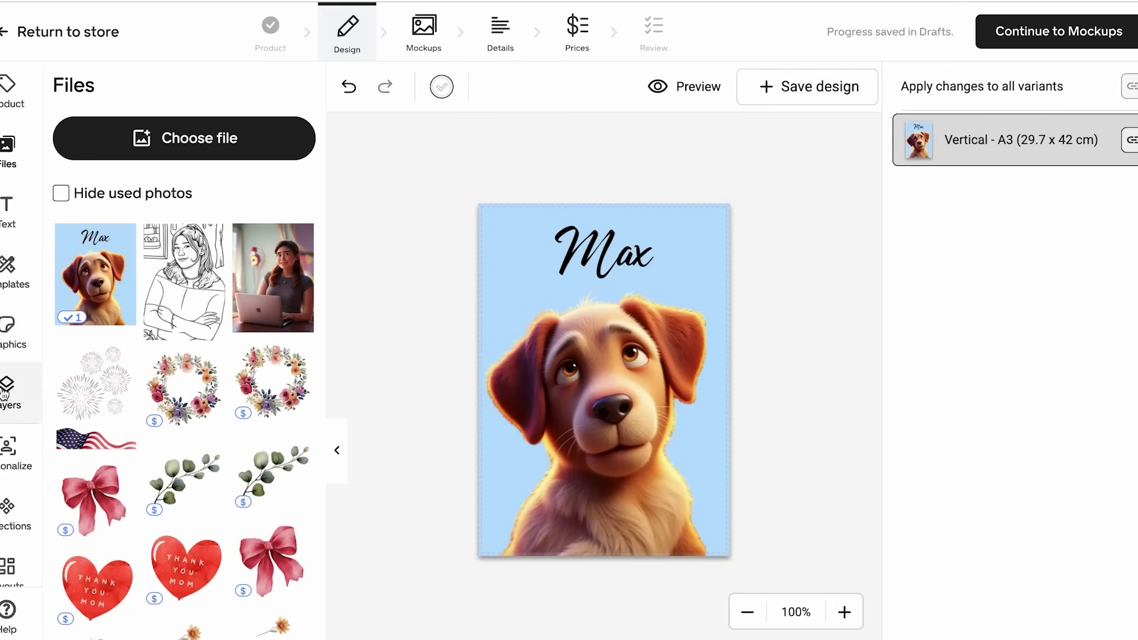
Look at the graphics library, preview the poster design in the room scenes, and close the preview.
{"action": "left_click", "coordinate": [9, 329]}
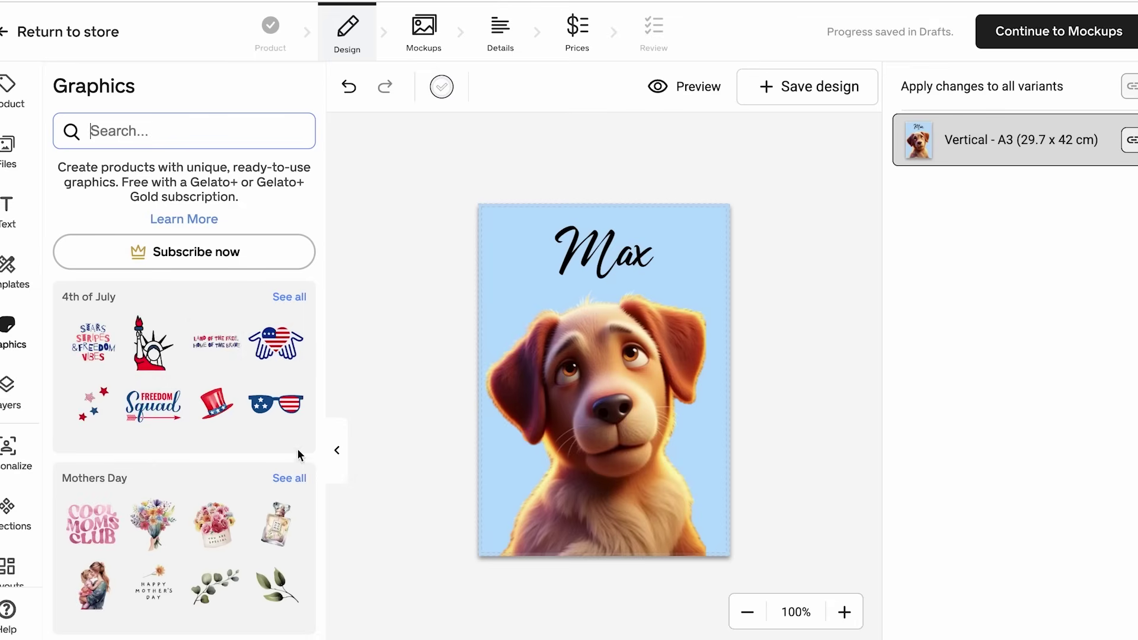
{"action": "left_click", "coordinate": [780, 224]}
{"action": "left_click", "coordinate": [687, 86]}
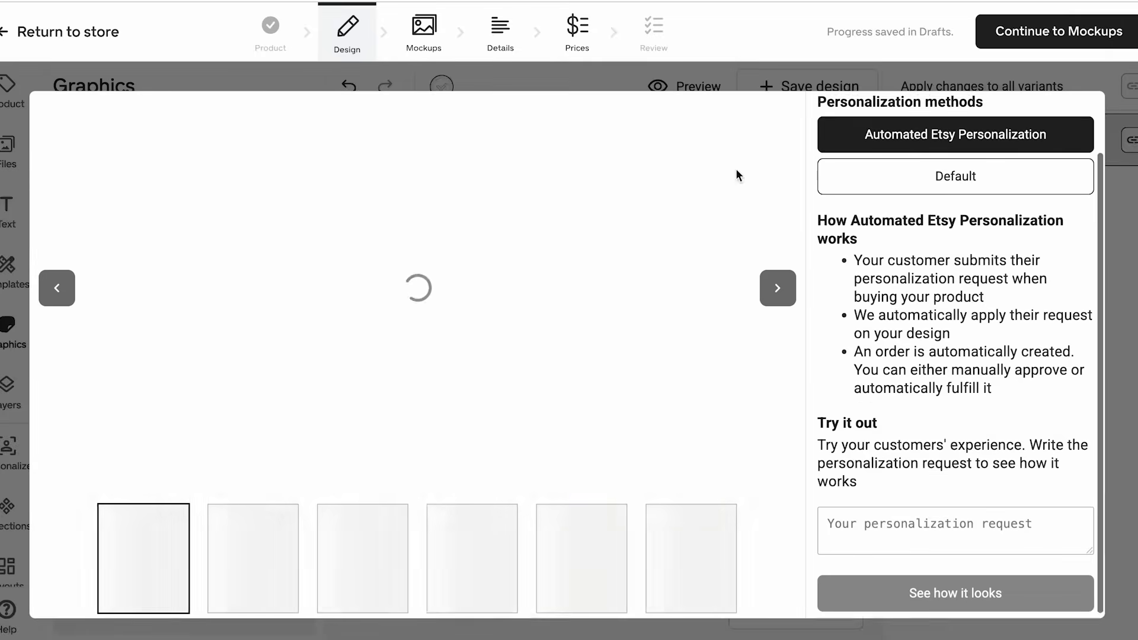
{"action": "left_click", "coordinate": [777, 284]}
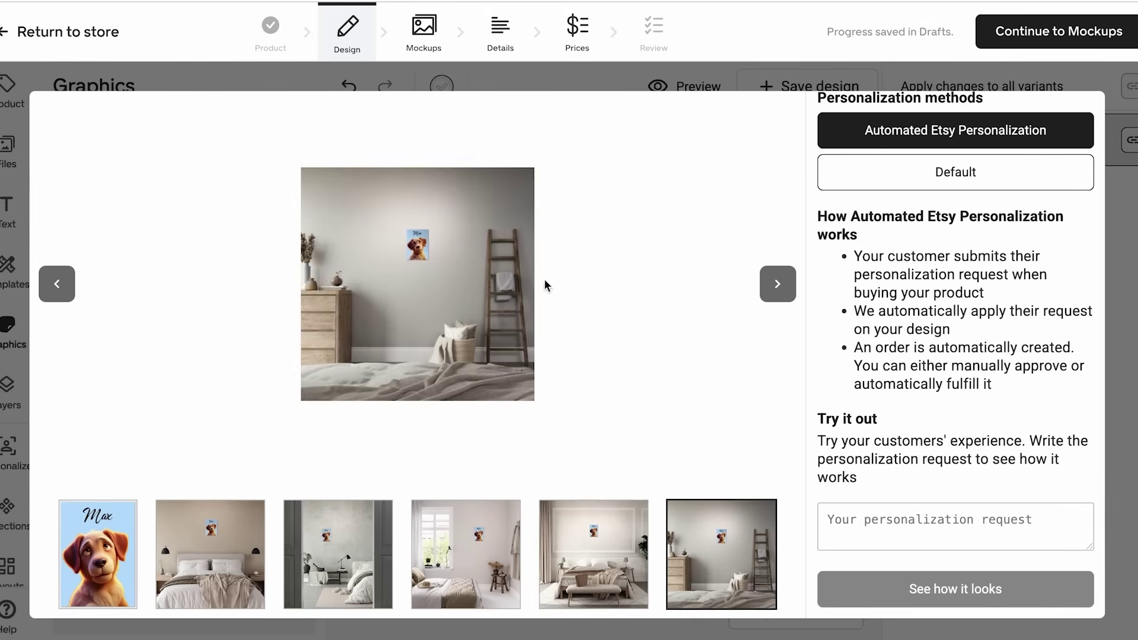
{"action": "scroll", "coordinate": [949, 303], "scroll_direction": "up", "scroll_amount": 2}
{"action": "left_click", "coordinate": [1074, 116]}
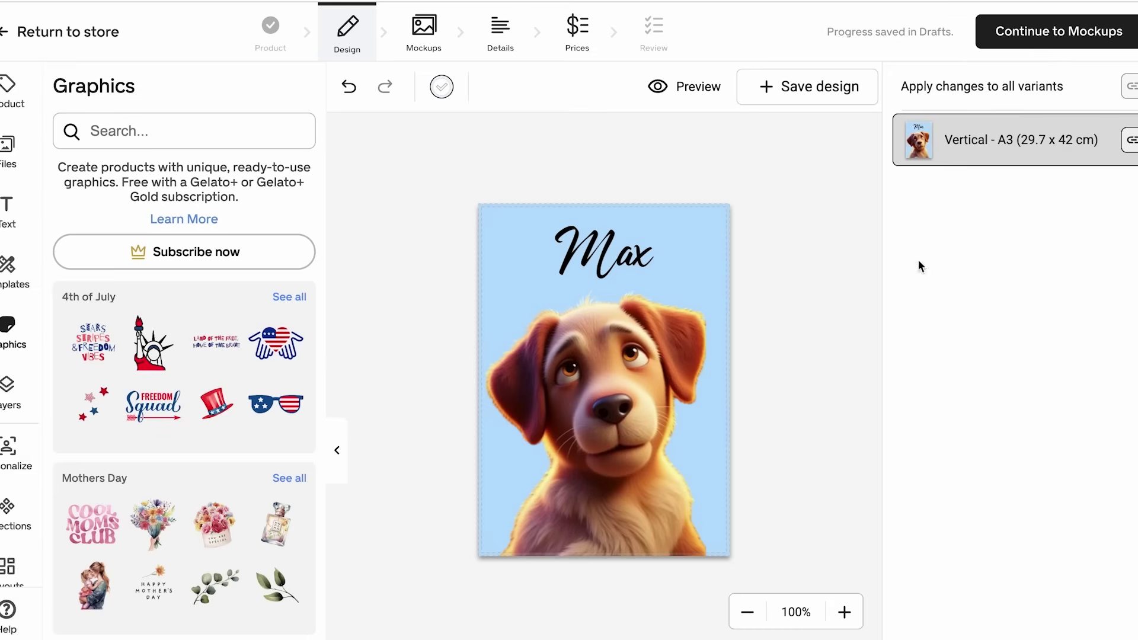
Continue to the mockup selection and browse the available poster mockups.
{"action": "left_click", "coordinate": [1000, 36]}
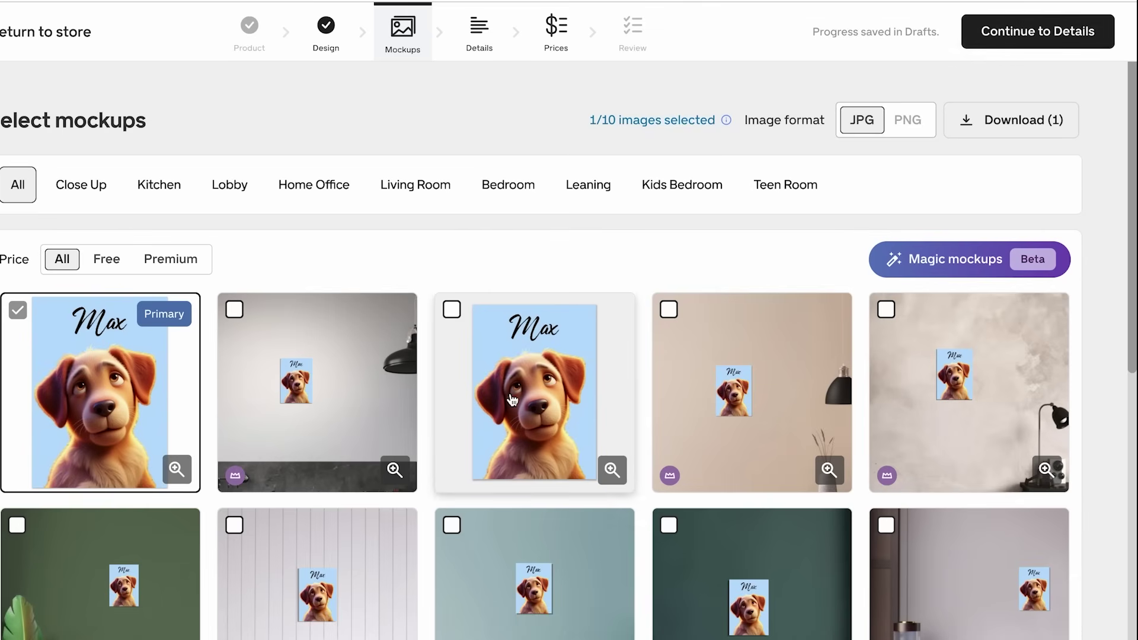
{"action": "scroll", "coordinate": [511, 400], "scroll_direction": "down", "scroll_amount": 4}
{"action": "scroll", "coordinate": [509, 507], "scroll_direction": "up", "scroll_amount": 4}
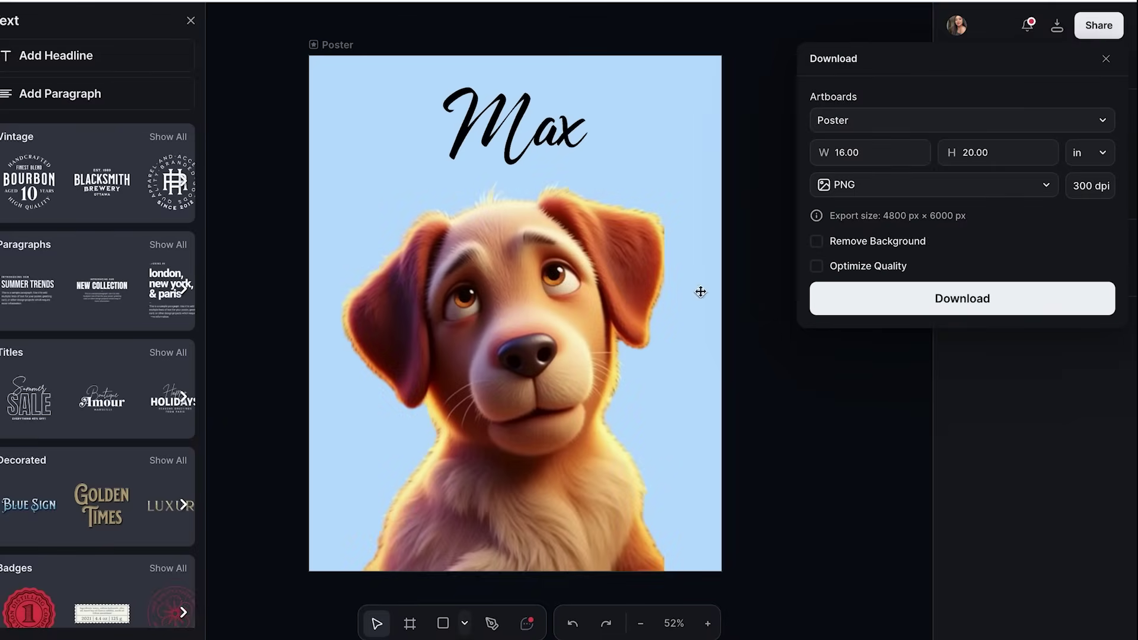
Switch to Kittl, close the download options, open the Mockup tool, and search the mockups for "poster".
{"action": "left_click", "coordinate": [763, 325]}
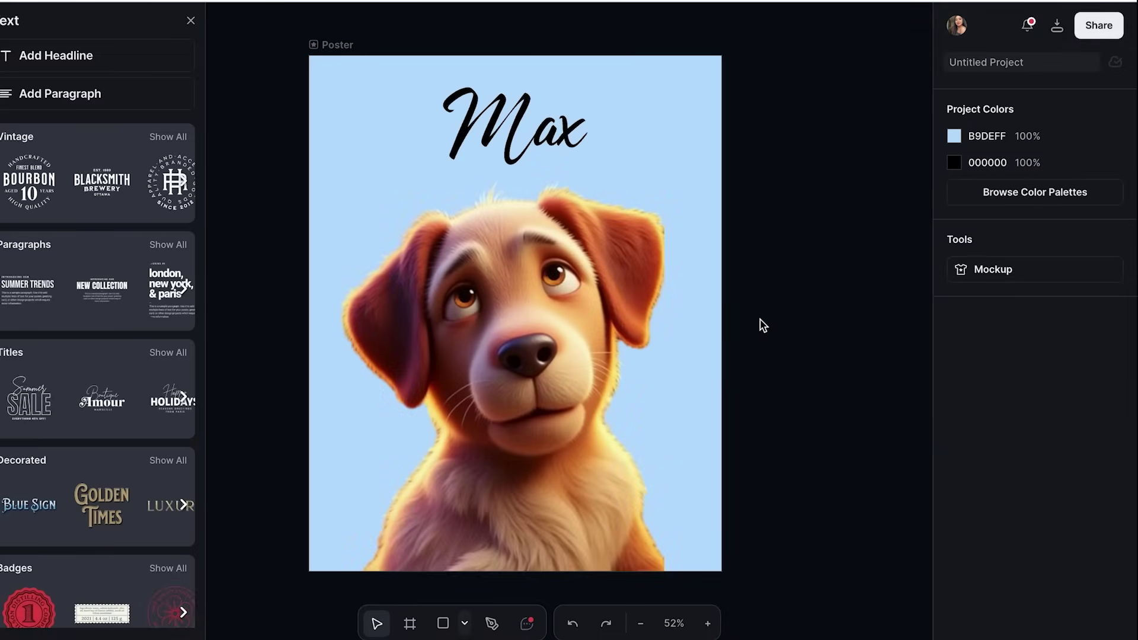
{"action": "left_click", "coordinate": [978, 270]}
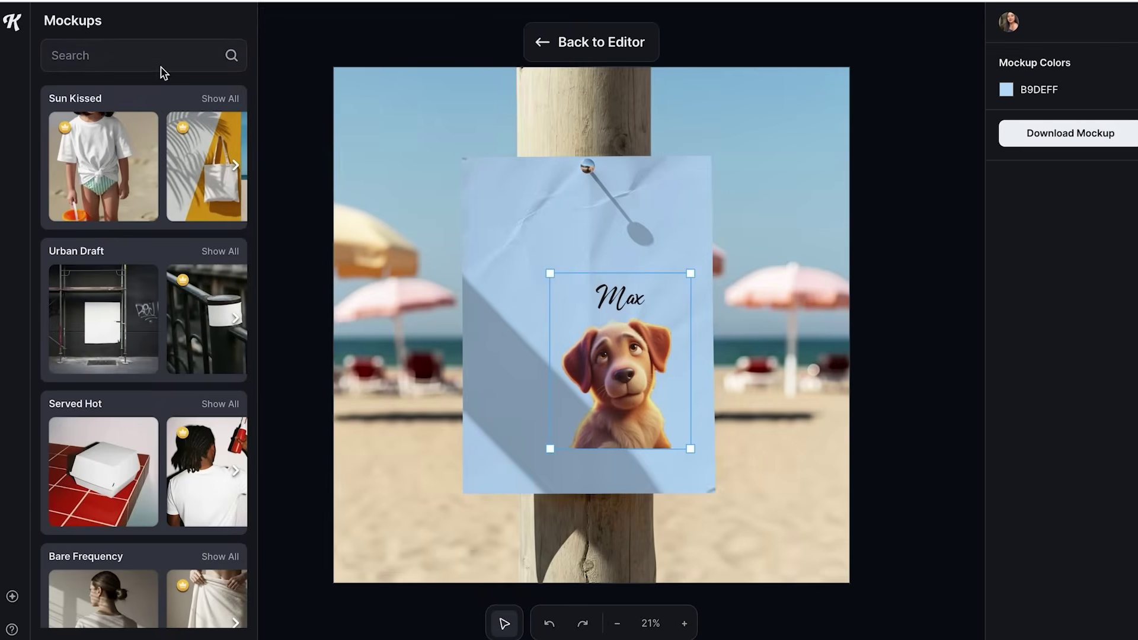
{"action": "left_click", "coordinate": [106, 54]}
{"action": "type", "text": "poster"}
{"action": "key", "text": "Return"}
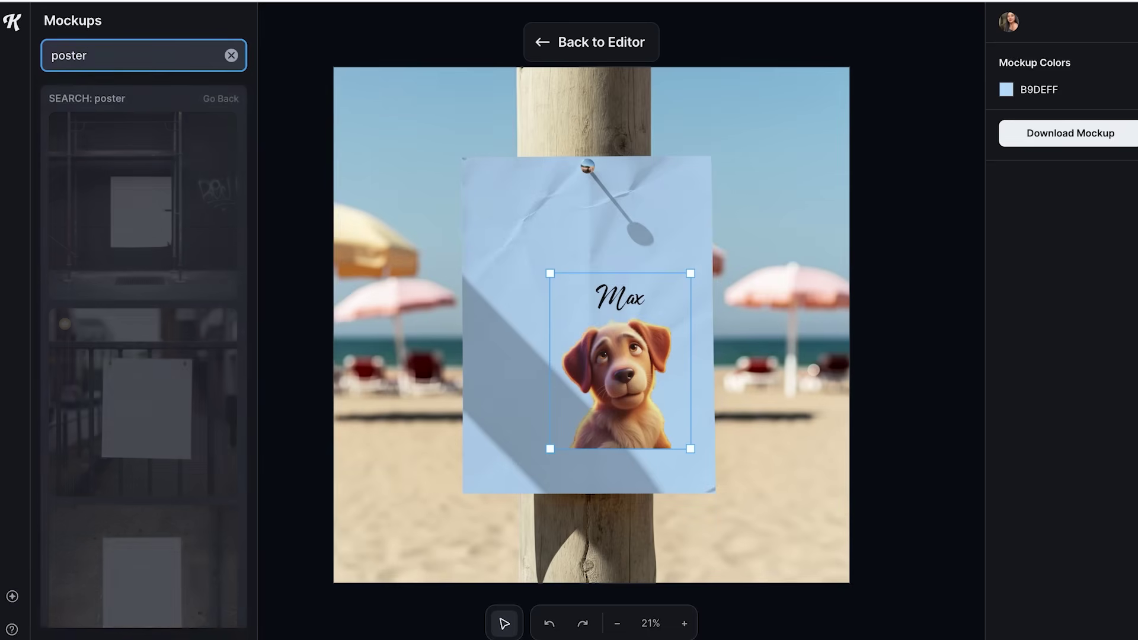
Apply the pink tabletop picture-frame mockup, and enlarge and reposition the "Max" dog design to fit inside the frame.
{"action": "scroll", "coordinate": [163, 412], "scroll_direction": "down", "scroll_amount": 5}
{"action": "scroll", "coordinate": [163, 412], "scroll_direction": "down", "scroll_amount": 10}
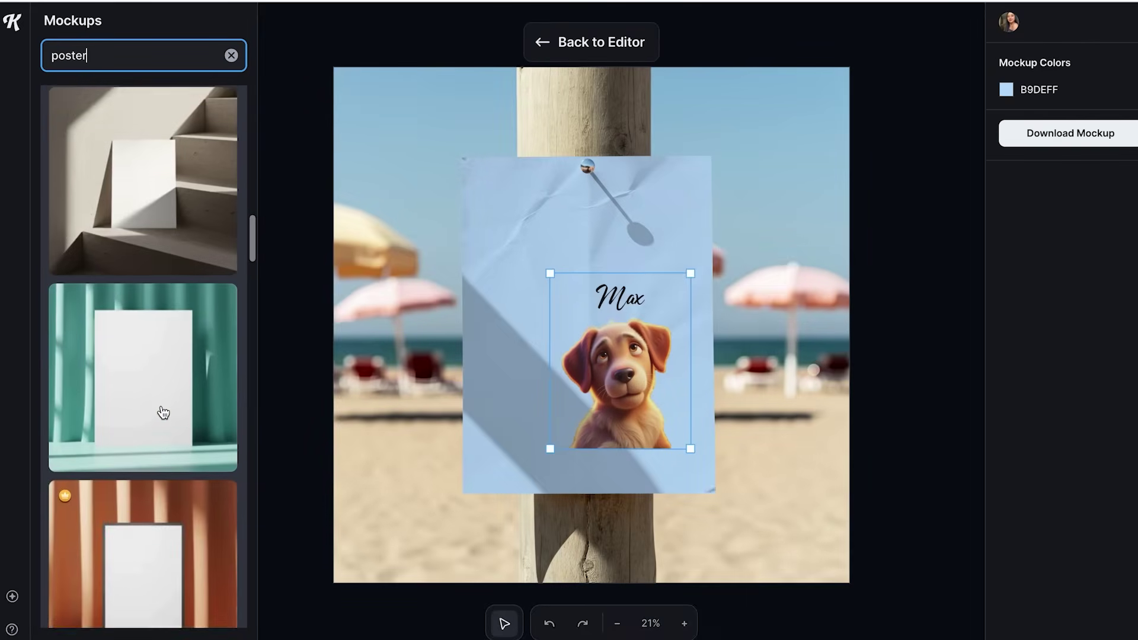
{"action": "scroll", "coordinate": [149, 424], "scroll_direction": "down", "scroll_amount": 15}
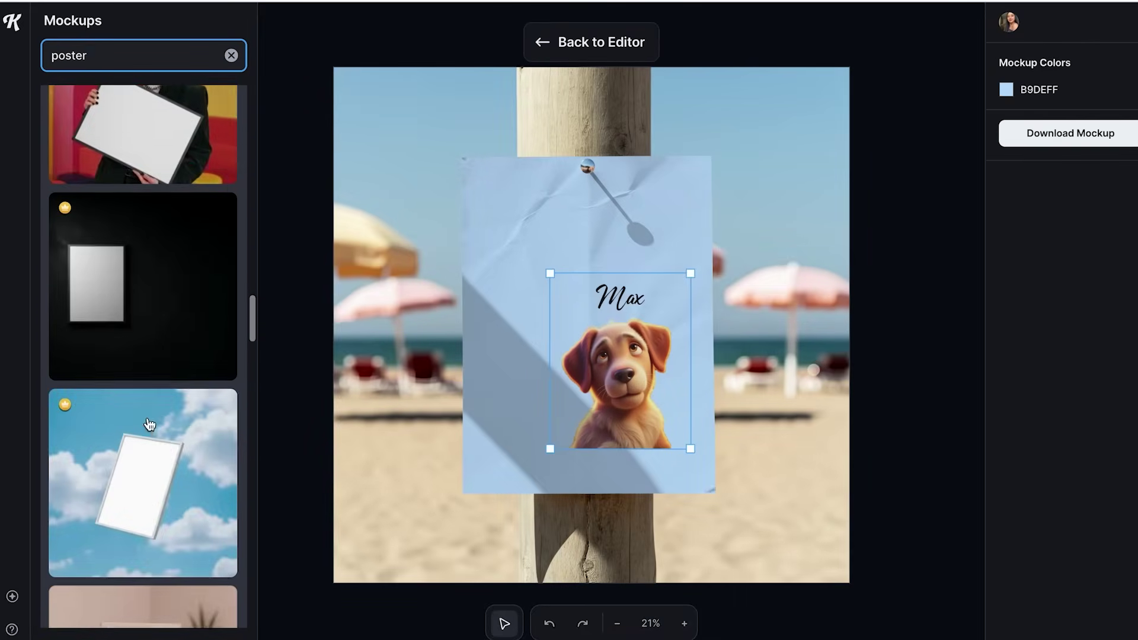
{"action": "left_click", "coordinate": [149, 424]}
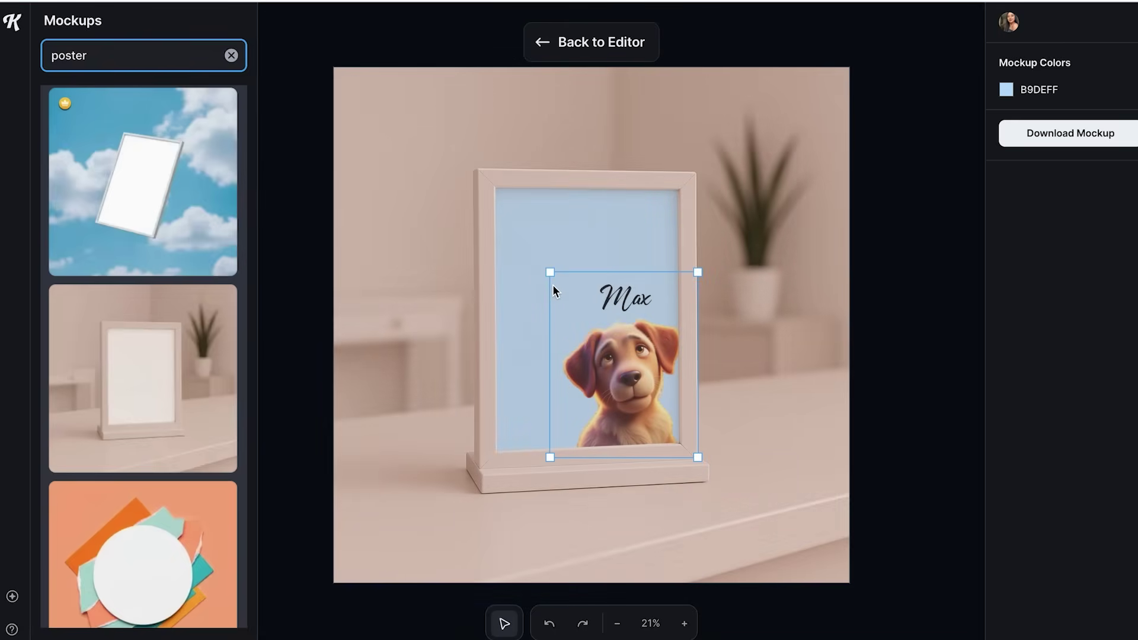
{"action": "left_click_drag", "start_coordinate": [545, 272], "coordinate": [457, 221]}
{"action": "mouse_move", "coordinate": [578, 305]}
{"action": "left_mouse_down"}
{"action": "mouse_move", "coordinate": [574, 333]}
{"action": "mouse_move", "coordinate": [586, 317]}
{"action": "mouse_move", "coordinate": [560, 312]}
{"action": "left_mouse_up"}
{"action": "left_click_drag", "start_coordinate": [492, 198], "coordinate": [517, 220]}
{"action": "mouse_move", "coordinate": [574, 295]}
{"action": "left_mouse_down"}
{"action": "mouse_move", "coordinate": [552, 285]}
{"action": "mouse_move", "coordinate": [579, 284]}
{"action": "left_mouse_up"}
{"action": "left_click_drag", "start_coordinate": [497, 216], "coordinate": [492, 205]}
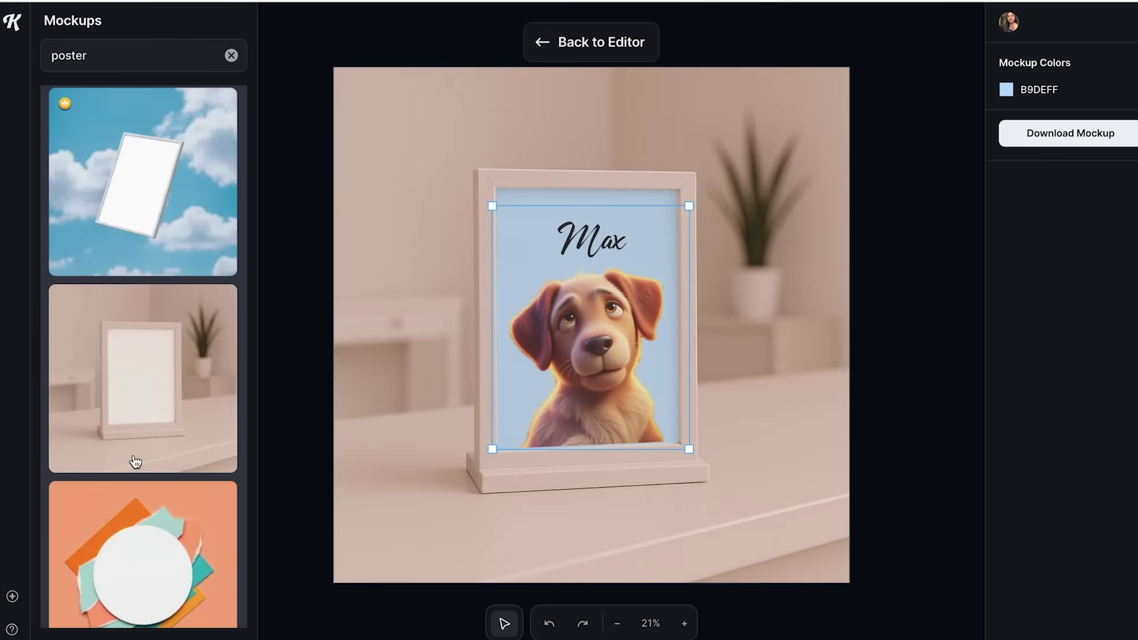
Apply the mockup with the black wall frame above a chair, shrink the dog design slightly within it, and browse further mockups.
{"action": "scroll", "coordinate": [135, 462], "scroll_direction": "down", "scroll_amount": 15}
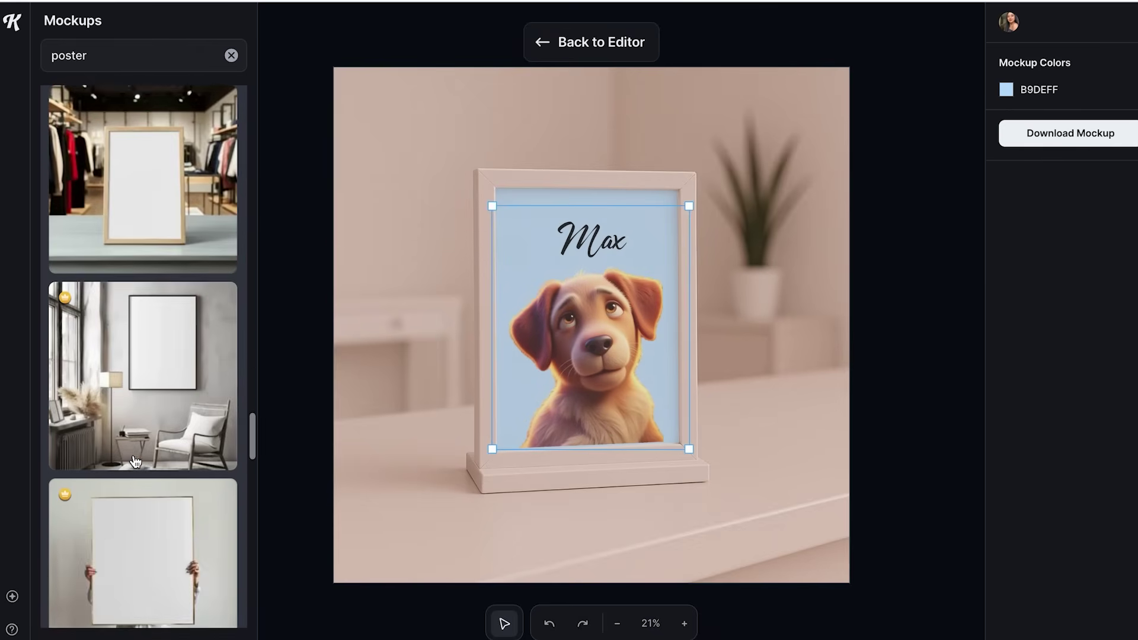
{"action": "left_click", "coordinate": [135, 460]}
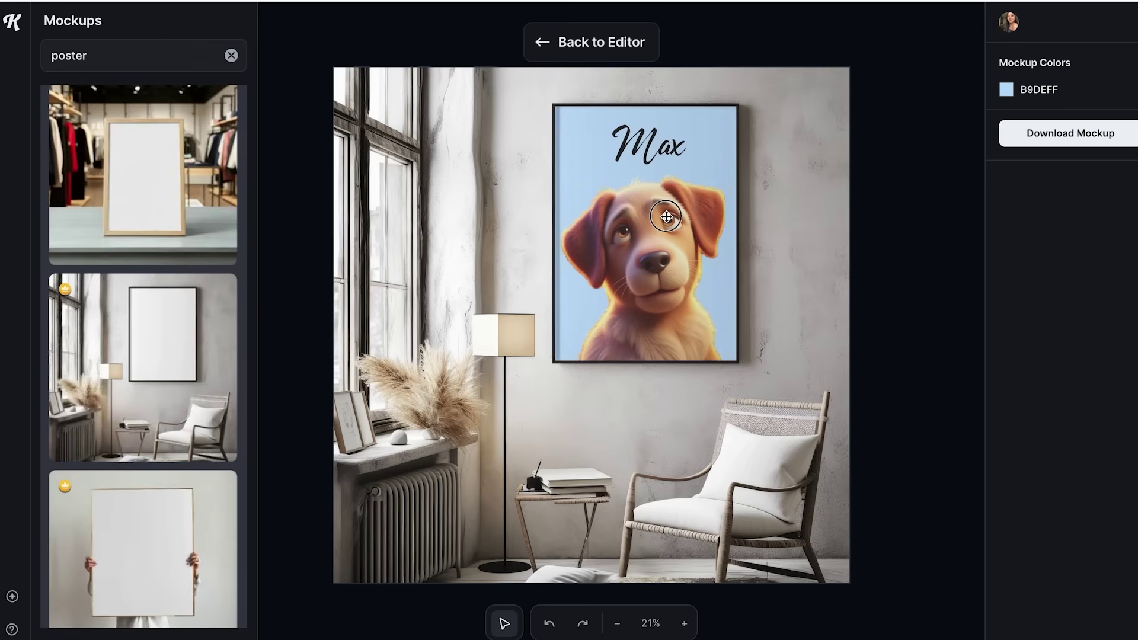
{"action": "left_click", "coordinate": [561, 126]}
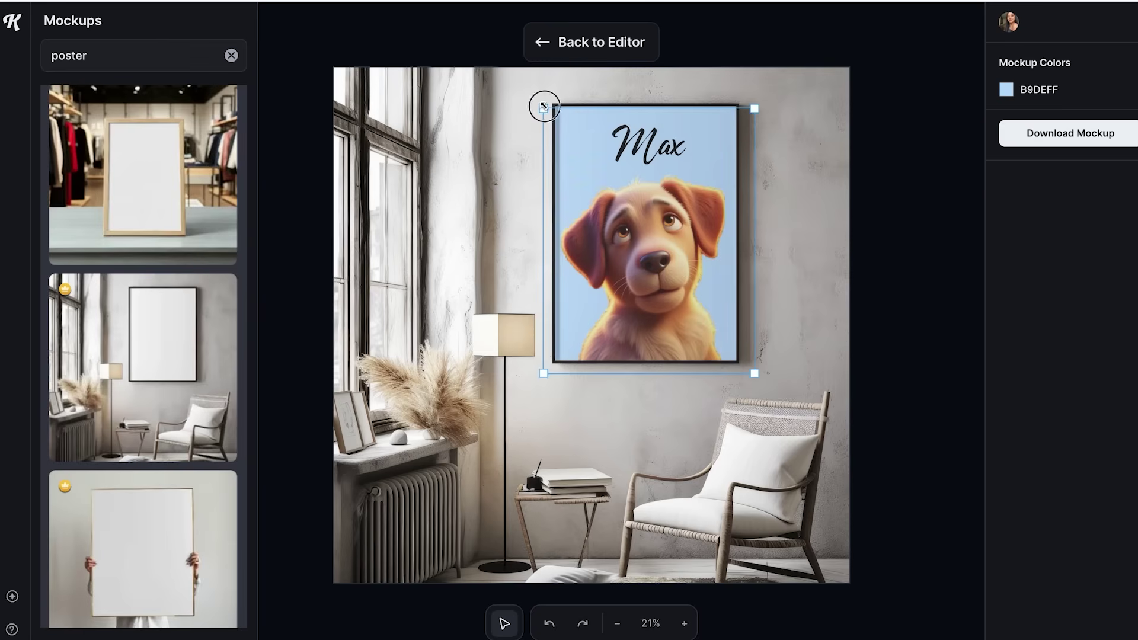
{"action": "left_click_drag", "start_coordinate": [543, 107], "coordinate": [554, 113]}
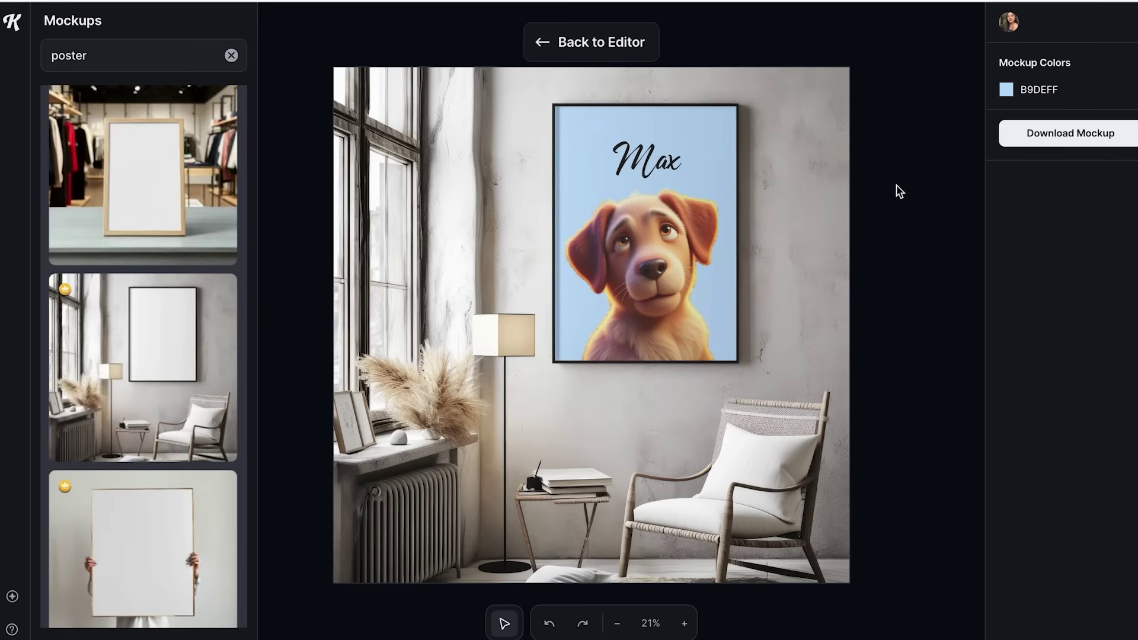
{"action": "scroll", "coordinate": [140, 542], "scroll_direction": "down", "scroll_amount": 8}
{"action": "scroll", "coordinate": [142, 524], "scroll_direction": "down", "scroll_amount": 5}
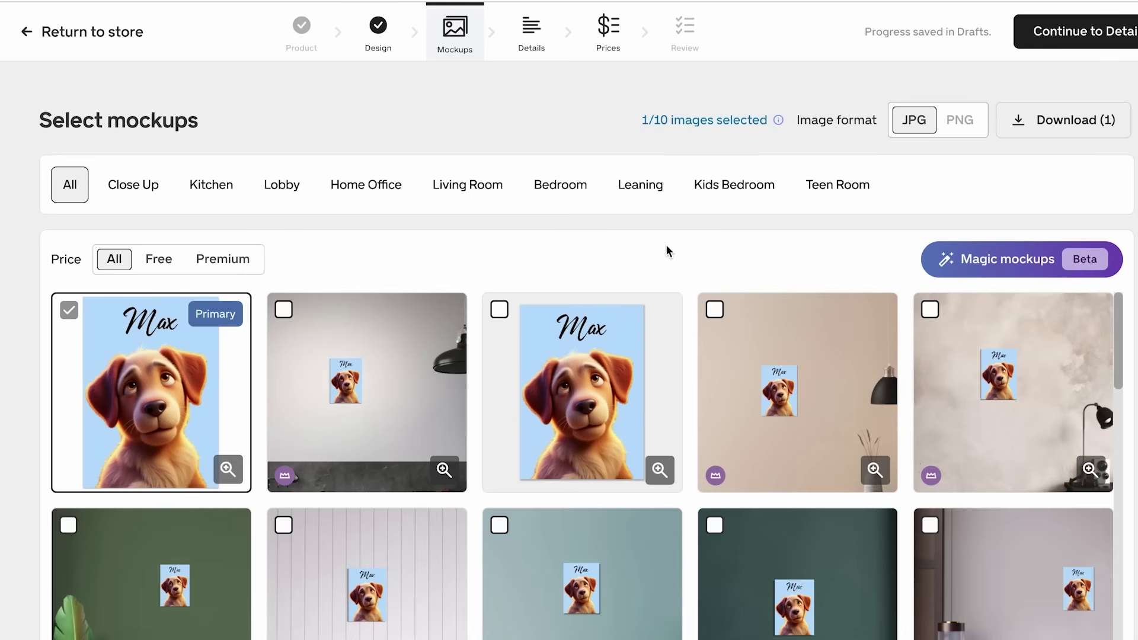
Switch to Gelato and continue to the product details with only the primary mockup image selected.
{"action": "scroll", "coordinate": [735, 202], "scroll_direction": "down", "scroll_amount": 1}
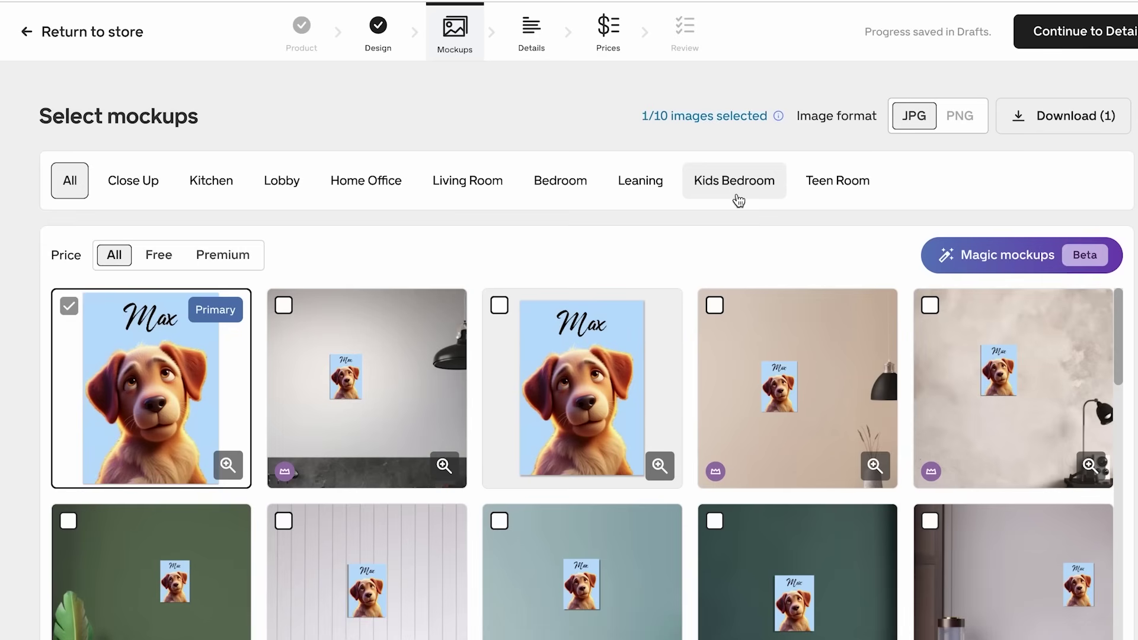
{"action": "left_click", "coordinate": [1059, 41]}
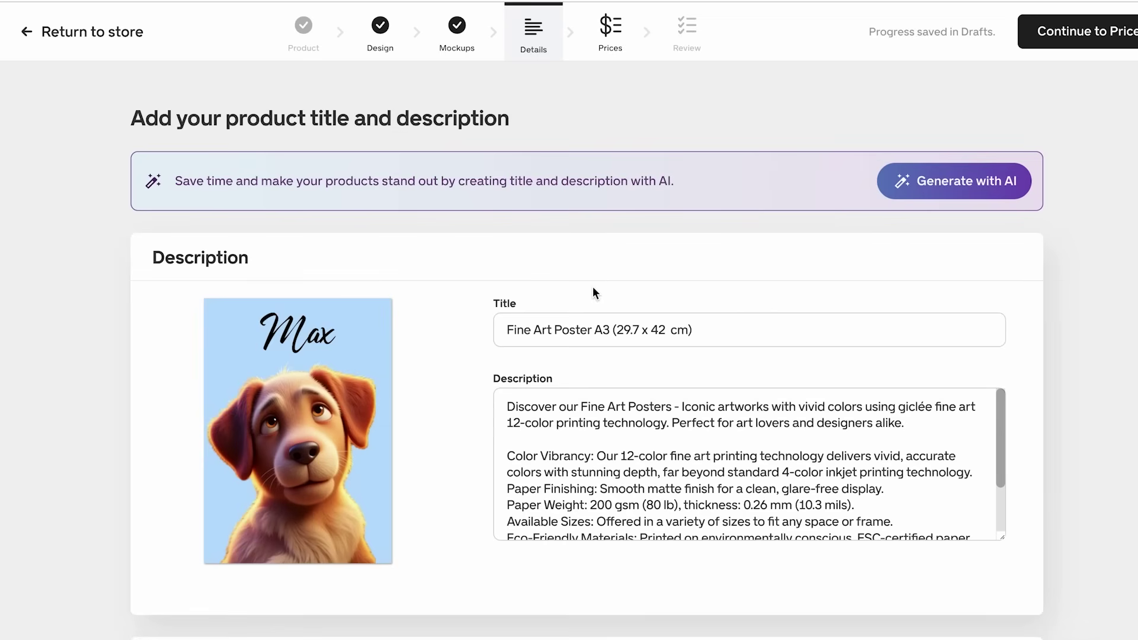
{"action": "scroll", "coordinate": [698, 341], "scroll_direction": "down", "scroll_amount": 1}
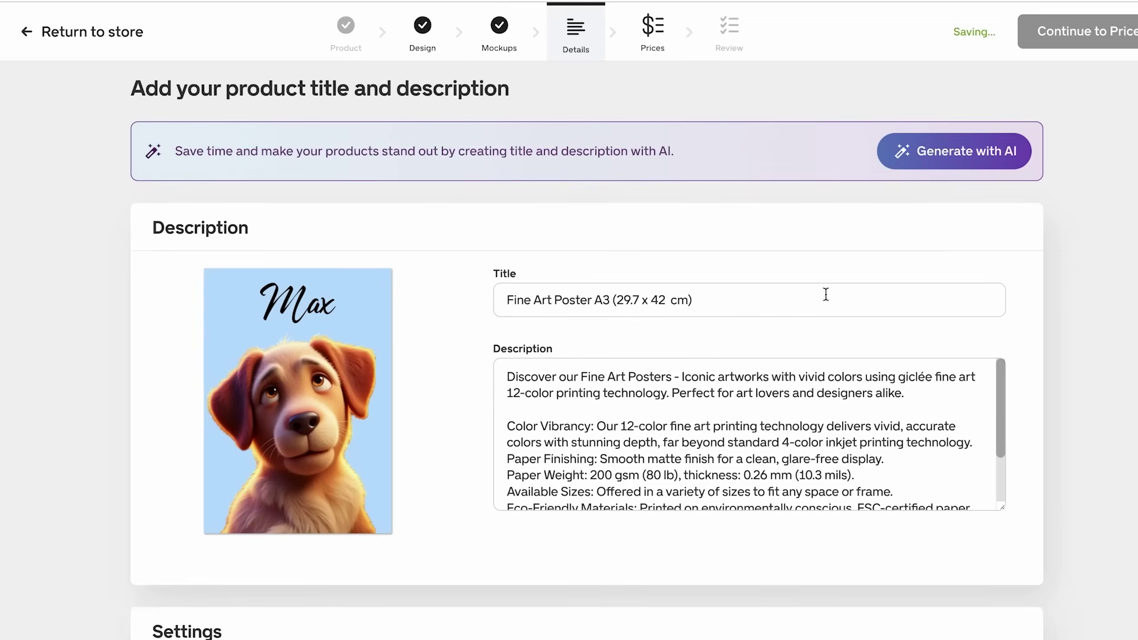
Generate the product text with AI from the description "Cartoon Pet Portrait | Custom Cartoon Pet Portrait | Cat & Dog Portrait From Photo".
{"action": "left_click", "coordinate": [924, 156]}
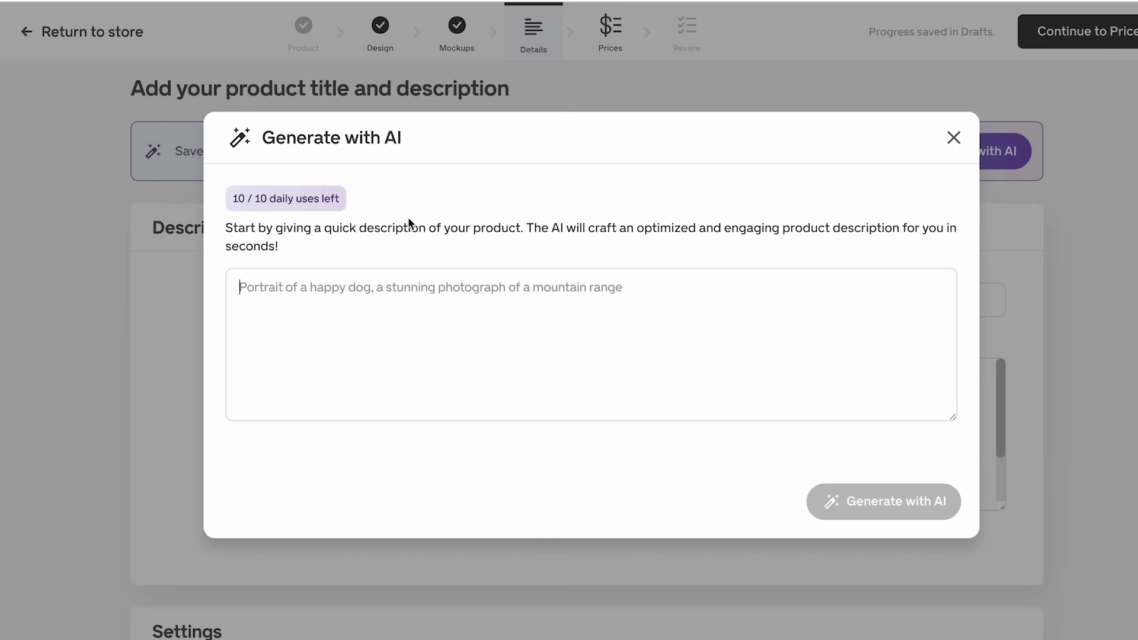
{"action": "type", "text": "Cartoon Pet Portrait | Custom Cartoon Pet Portrait | Cat & Dog Portrait From Photo"}
{"action": "left_click", "coordinate": [890, 502]}
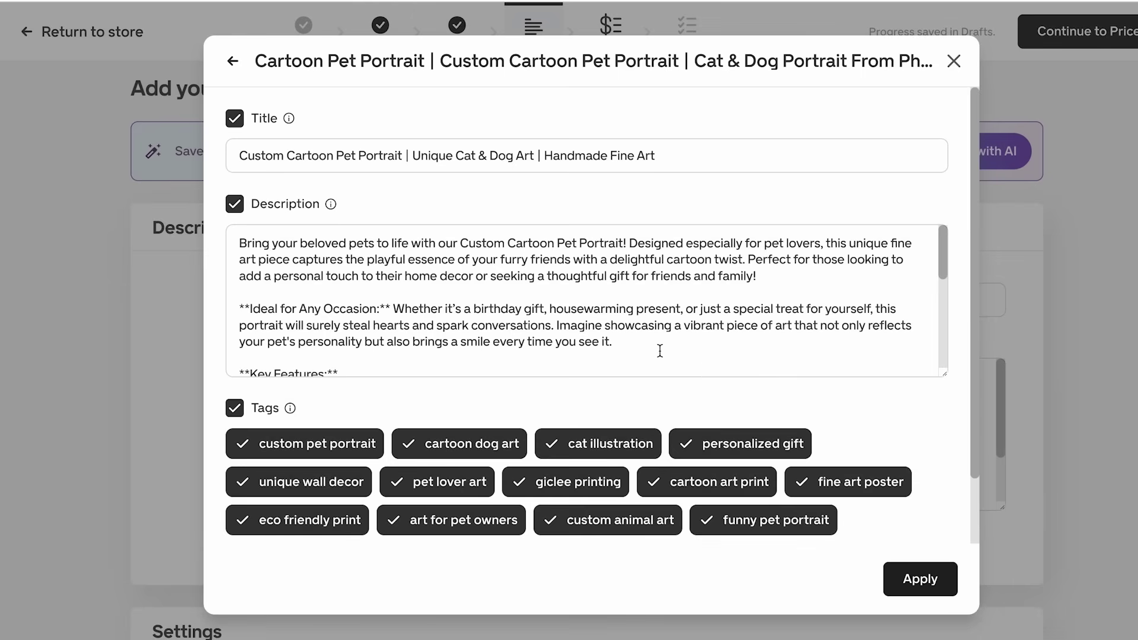
Review the AI-generated title, description and tags, and apply all three to the product.
{"action": "scroll", "coordinate": [660, 351], "scroll_direction": "down", "scroll_amount": 1}
{"action": "scroll", "coordinate": [590, 272], "scroll_direction": "up", "scroll_amount": 3}
{"action": "scroll", "coordinate": [573, 322], "scroll_direction": "down", "scroll_amount": 10}
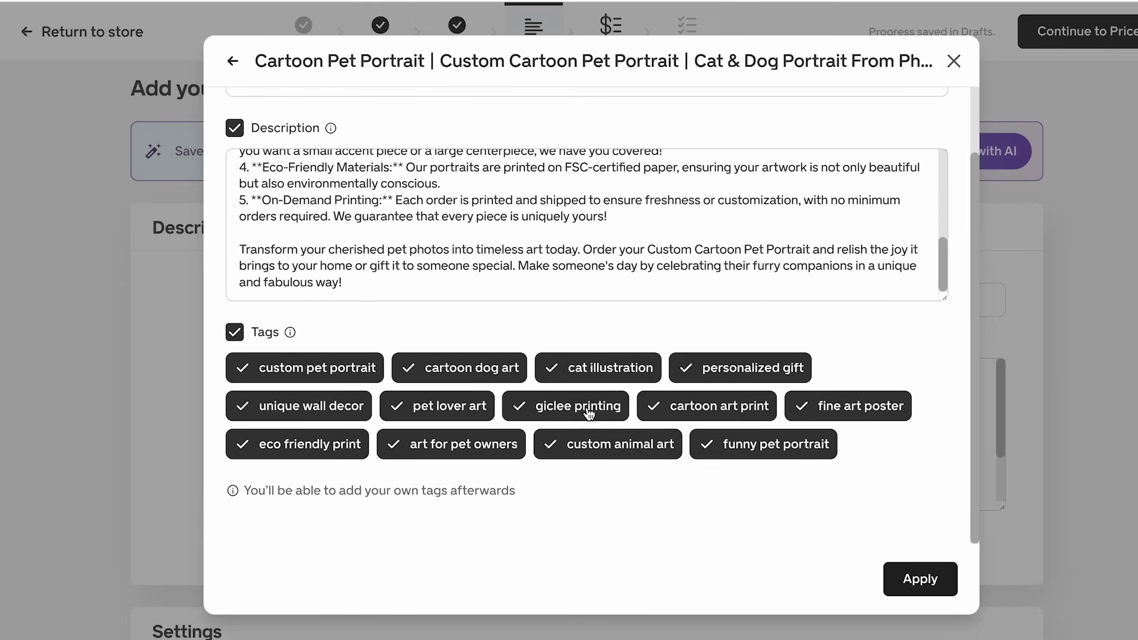
{"action": "scroll", "coordinate": [674, 390], "scroll_direction": "up", "scroll_amount": 2}
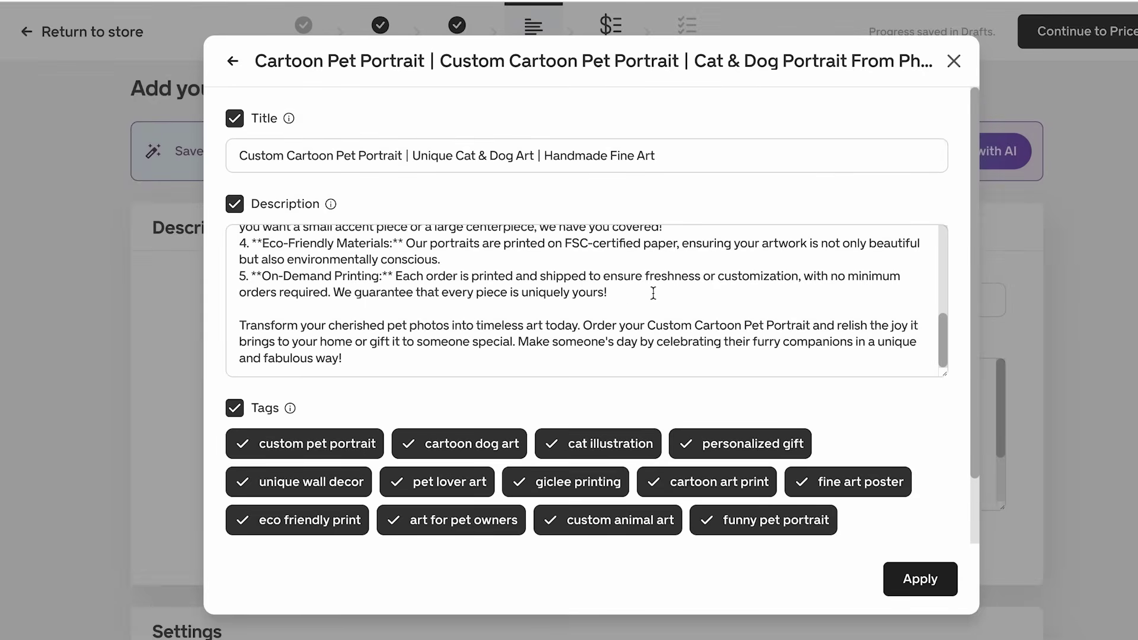
{"action": "left_click", "coordinate": [631, 295]}
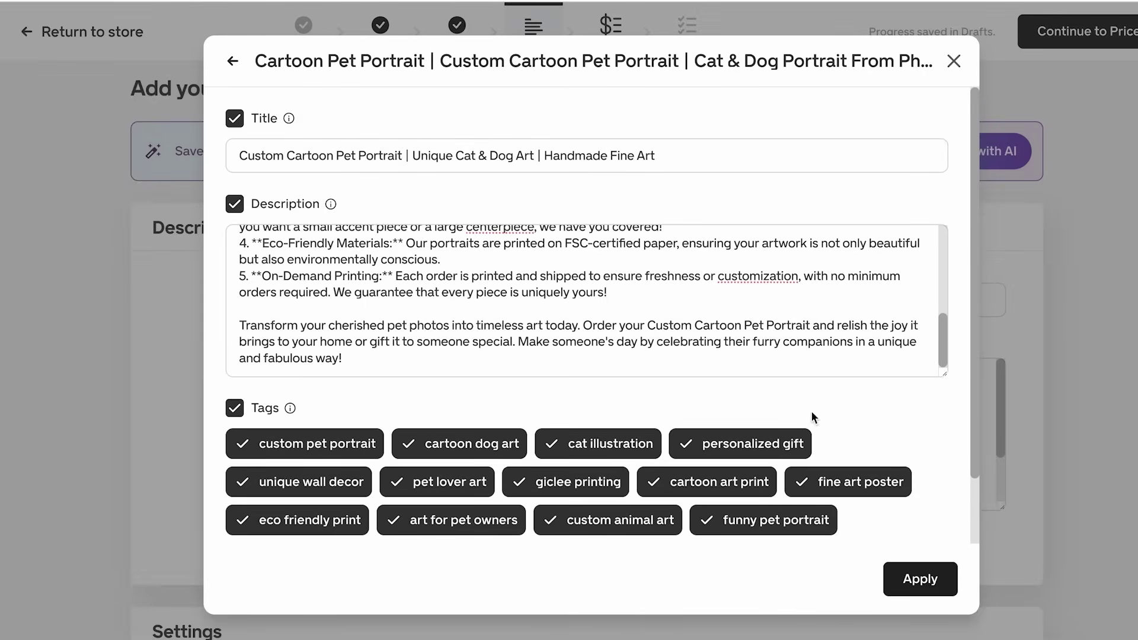
{"action": "left_click", "coordinate": [920, 579]}
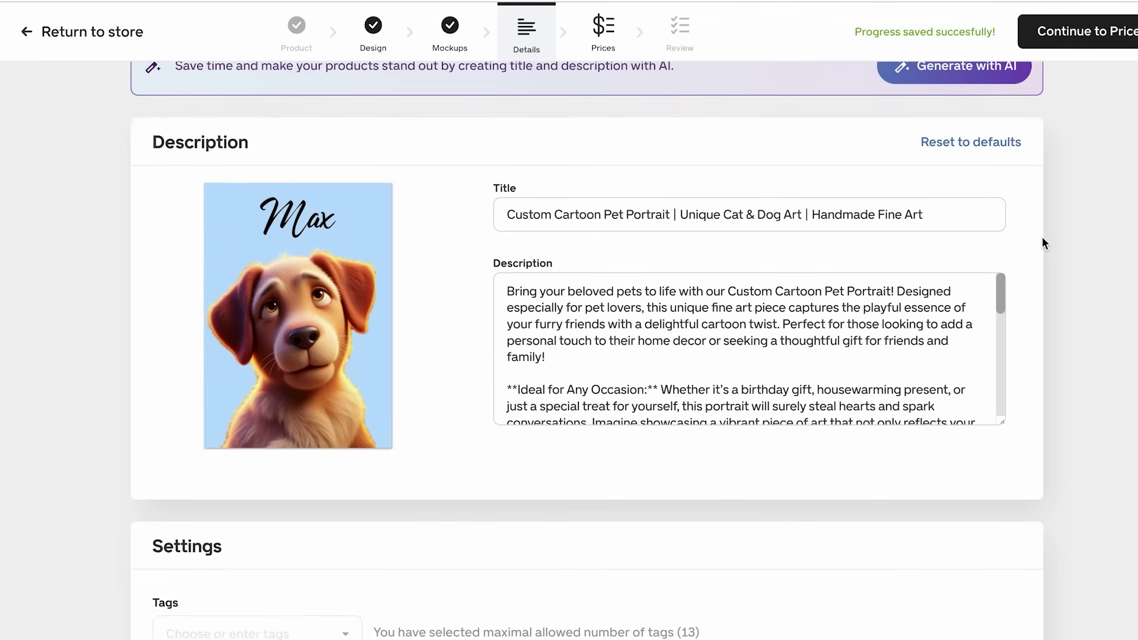
Check the product's tags, store visibility and free shipping settings, and continue to the prices.
{"action": "scroll", "coordinate": [706, 441], "scroll_direction": "down", "scroll_amount": 5}
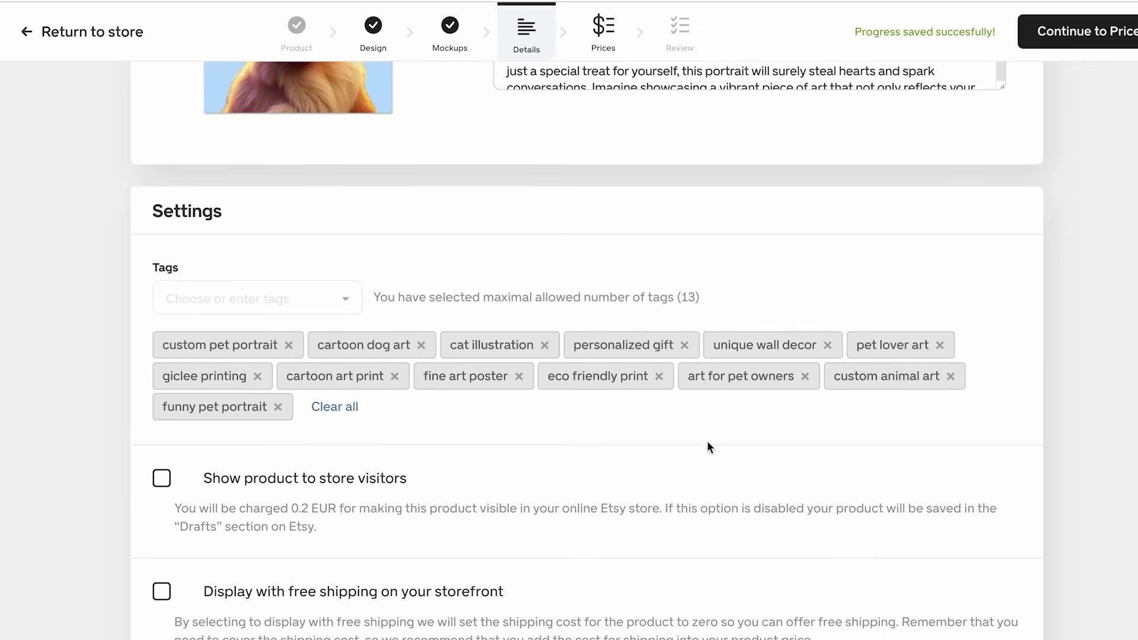
{"action": "scroll", "coordinate": [707, 441], "scroll_direction": "down", "scroll_amount": 3}
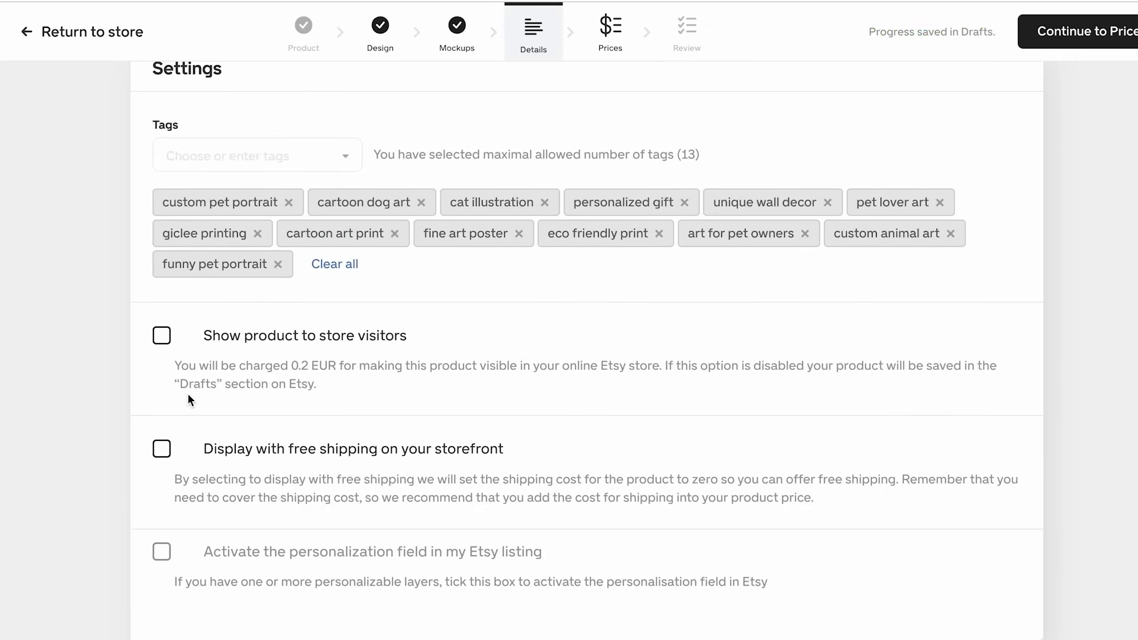
{"action": "scroll", "coordinate": [693, 416], "scroll_direction": "up", "scroll_amount": 8}
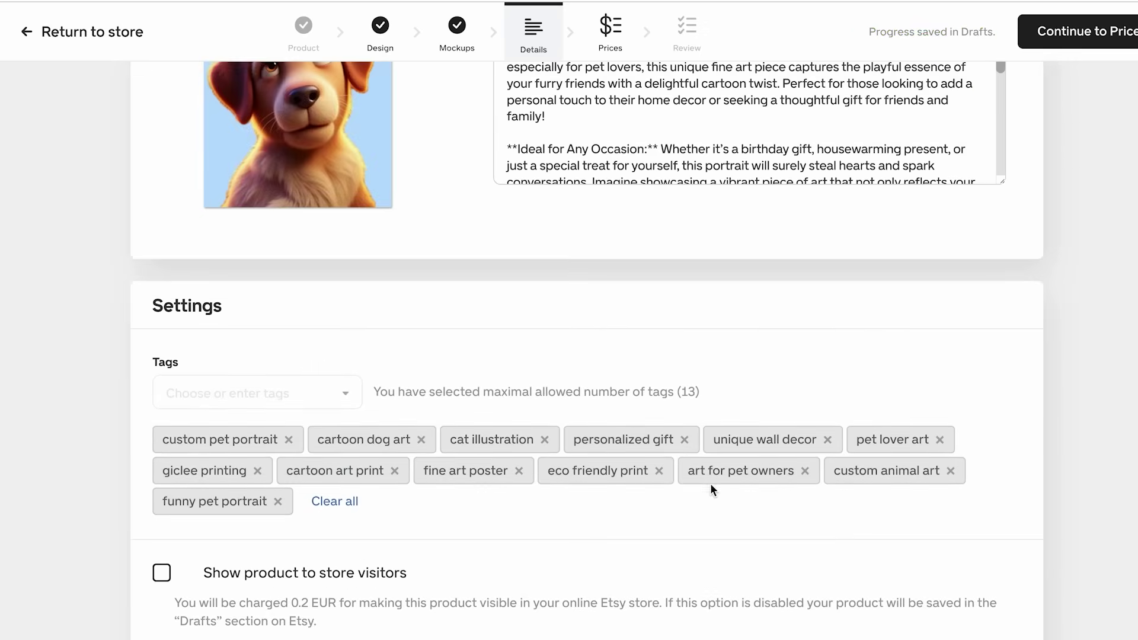
{"action": "left_click", "coordinate": [1087, 41]}
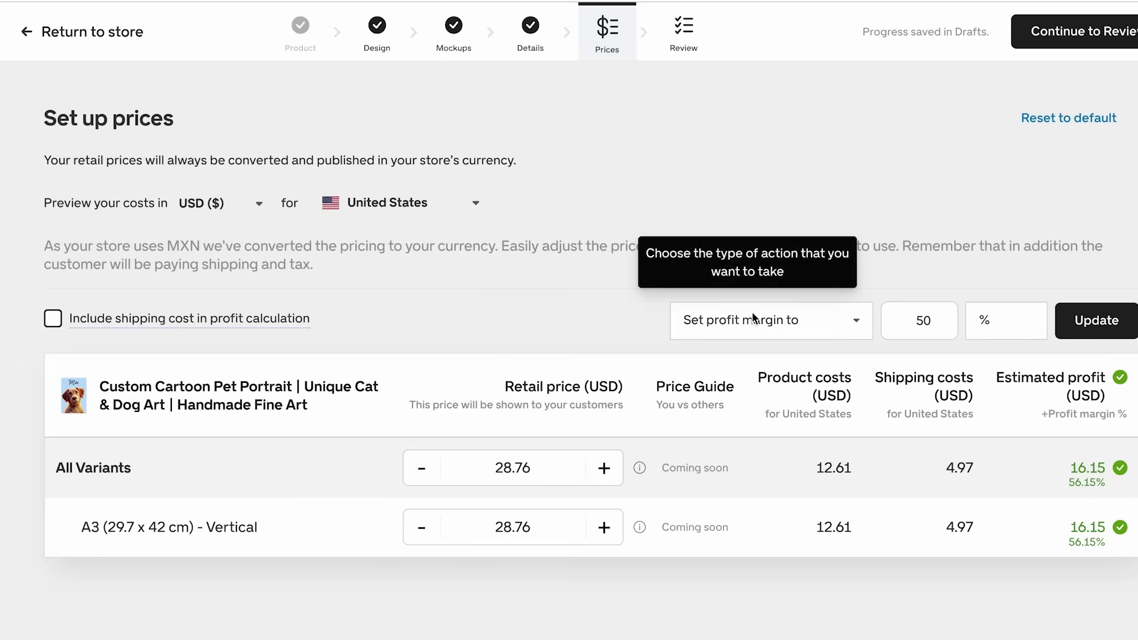
Include shipping cost in the profit calculation, set the profit margin to 30%, update the prices, and continue to the review.
{"action": "left_click", "coordinate": [53, 318]}
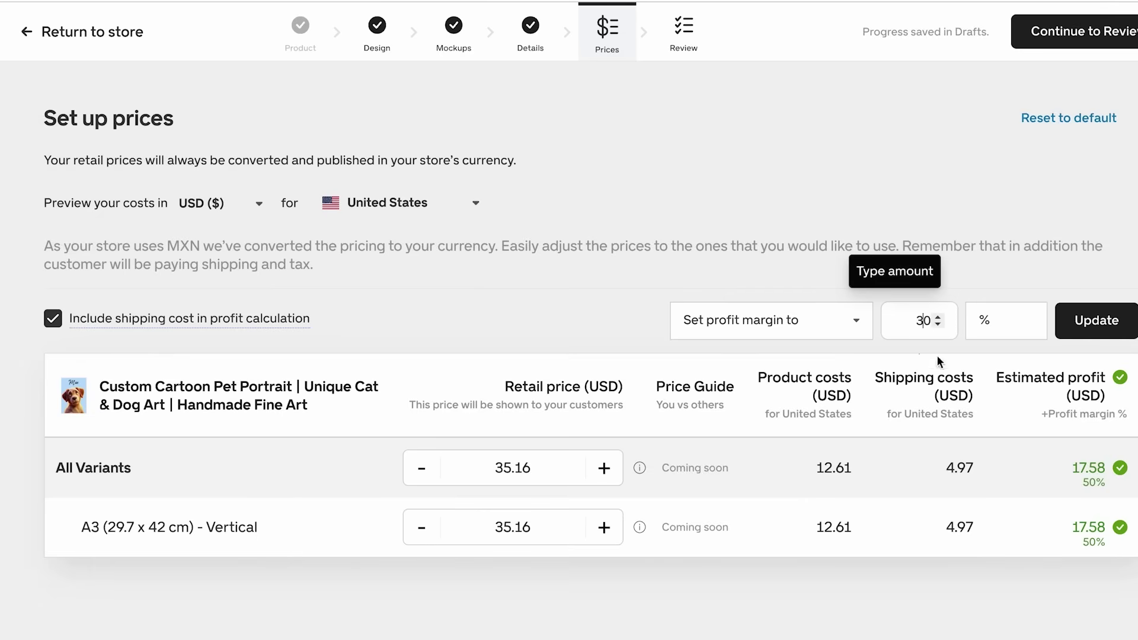
{"action": "left_click", "coordinate": [1060, 326]}
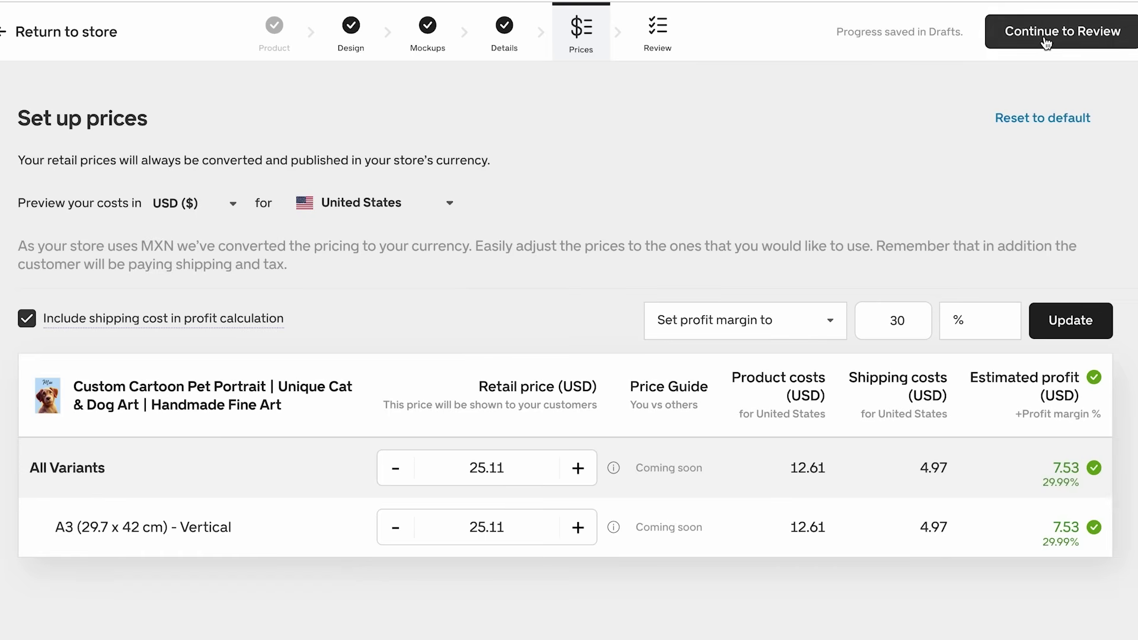
{"action": "left_click", "coordinate": [1071, 36]}
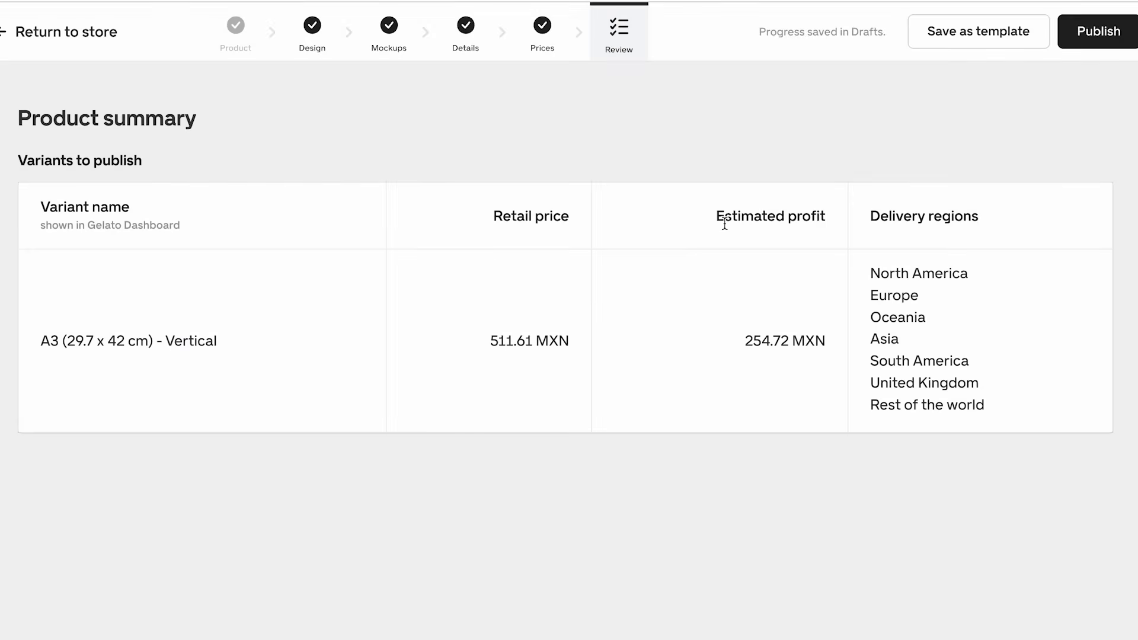